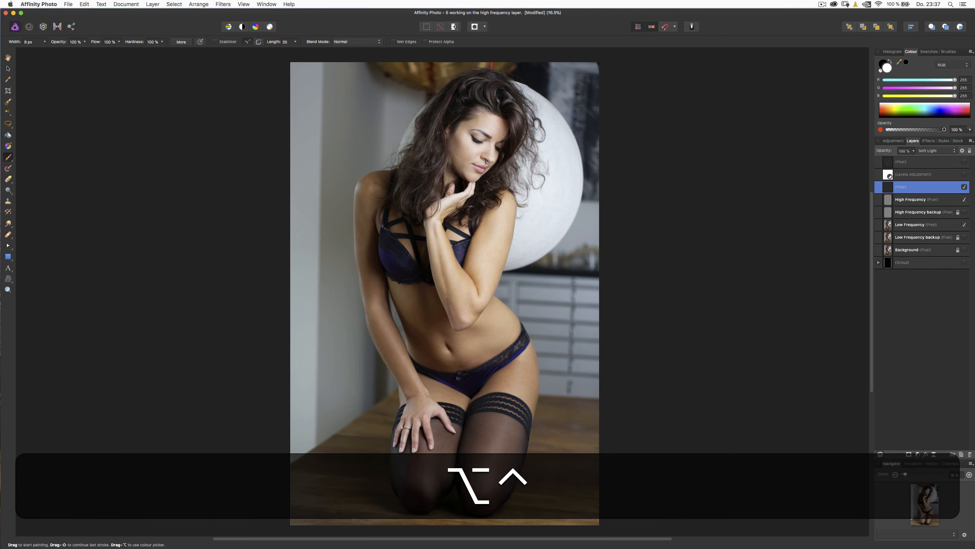
- Configure a soft paintbrush with 0% hardness, 7% opacity and a width of about 60 px
drag(462, 253, 470, 253)
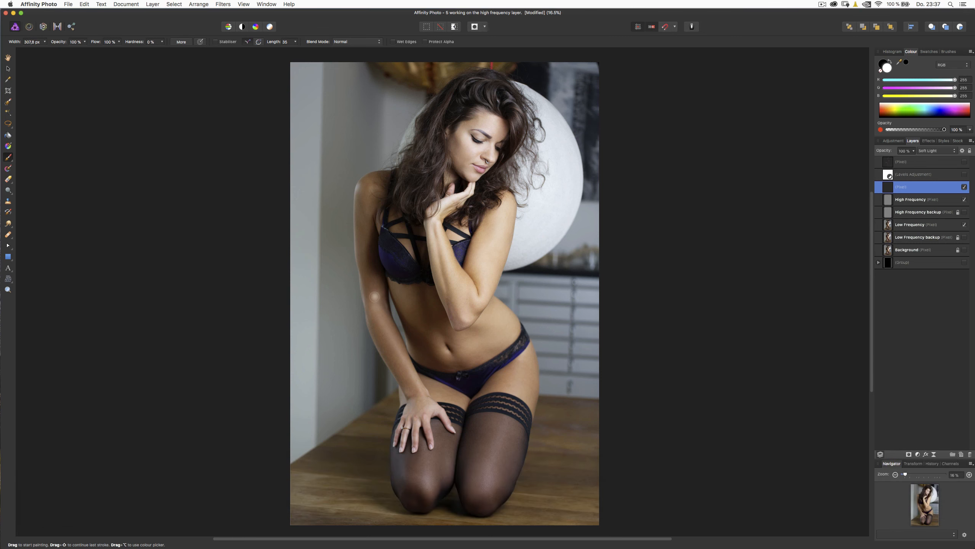
key(7)
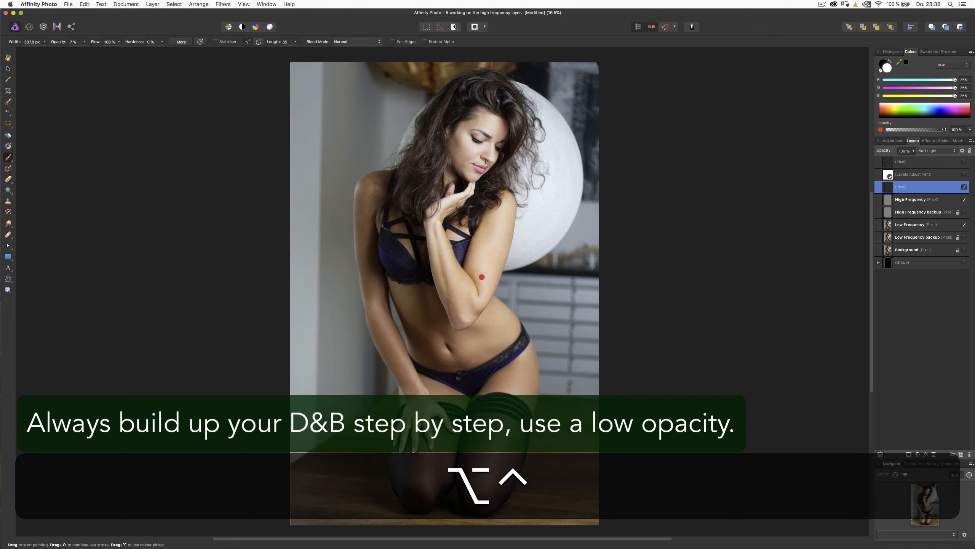
drag(483, 276, 461, 276)
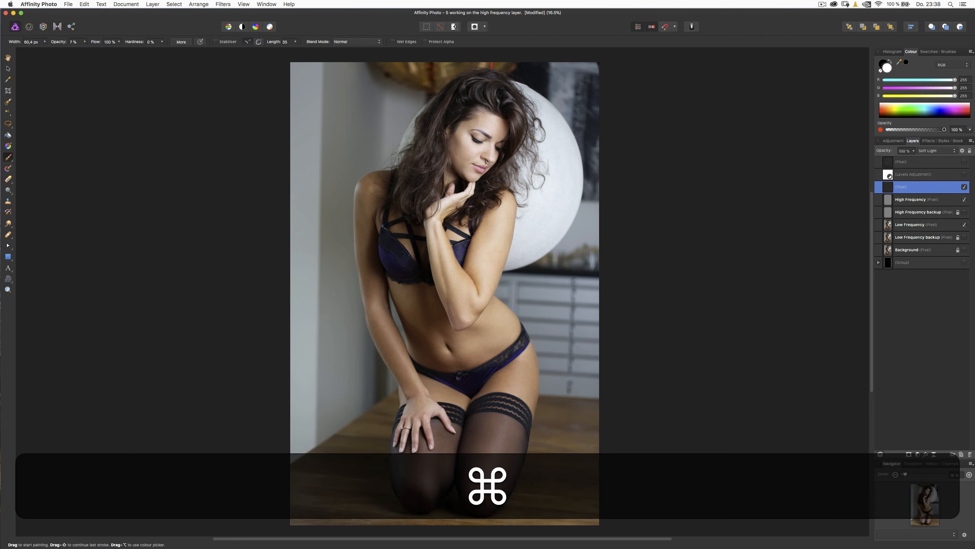
- Add a Black & White adjustment over the face at 100% zoom, with Red at -134% and Yellow at 41%
key(super+1)
key(super+space)
drag(470, 284, 477, 488)
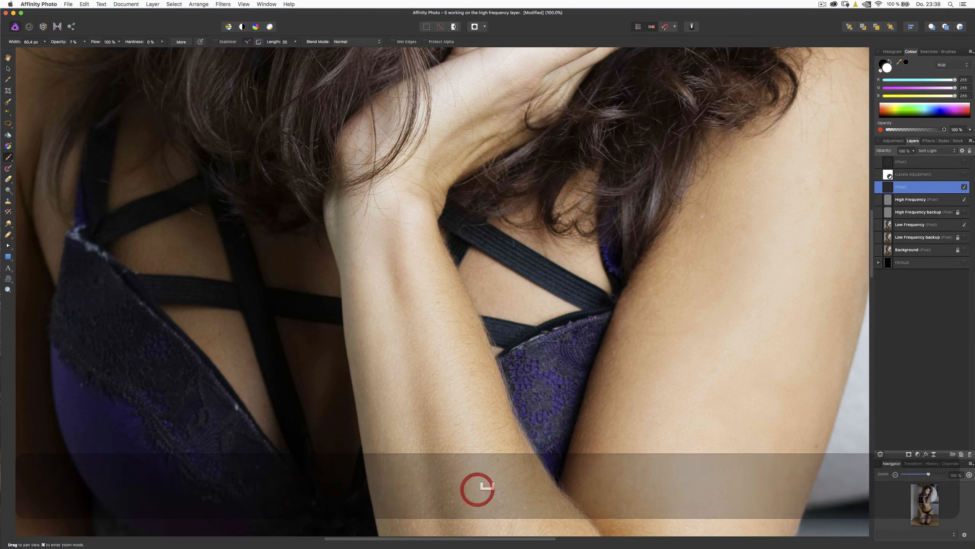
drag(493, 71, 475, 463)
mouse_move(568, 169)
mouse_down()
mouse_move(358, 392)
mouse_move(323, 344)
mouse_up()
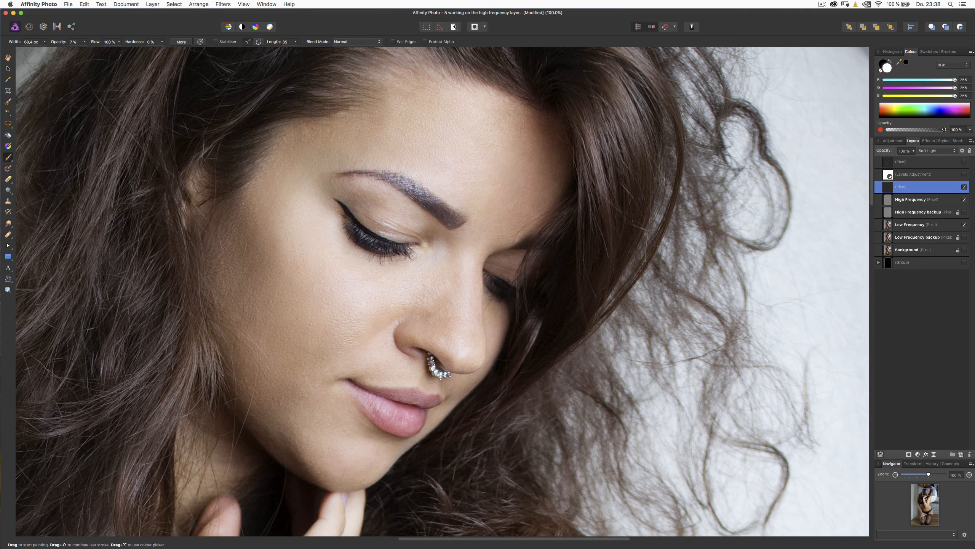
click(919, 454)
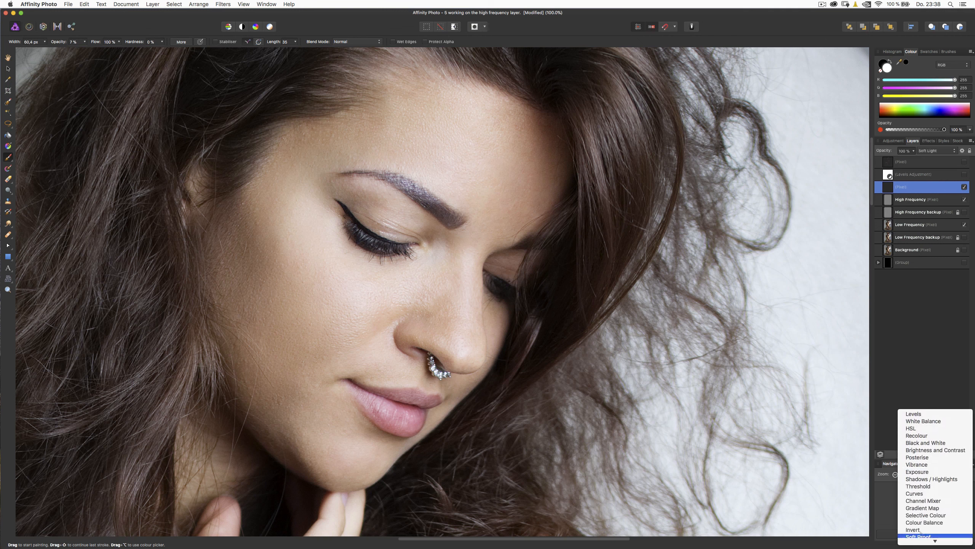
click(930, 417)
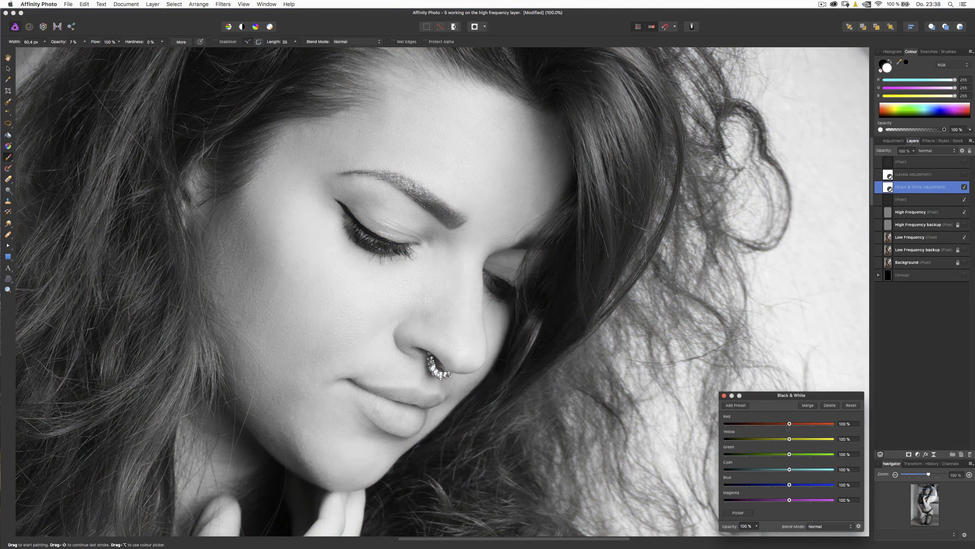
mouse_move(790, 424)
mouse_down()
mouse_move(737, 424)
mouse_move(780, 436)
mouse_up()
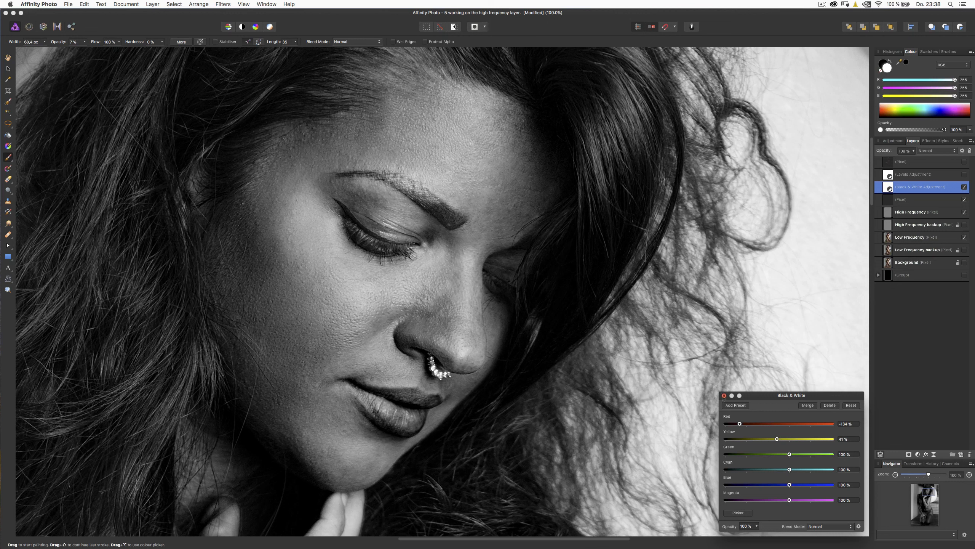
click(725, 396)
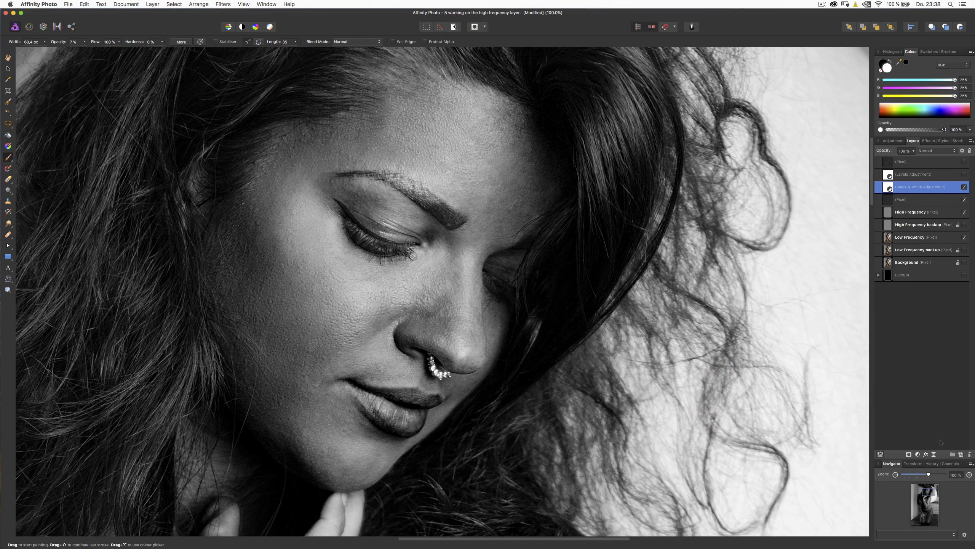
- Add a Levels adjustment with black level 1%, white level 89% and gamma about 0.94
click(919, 456)
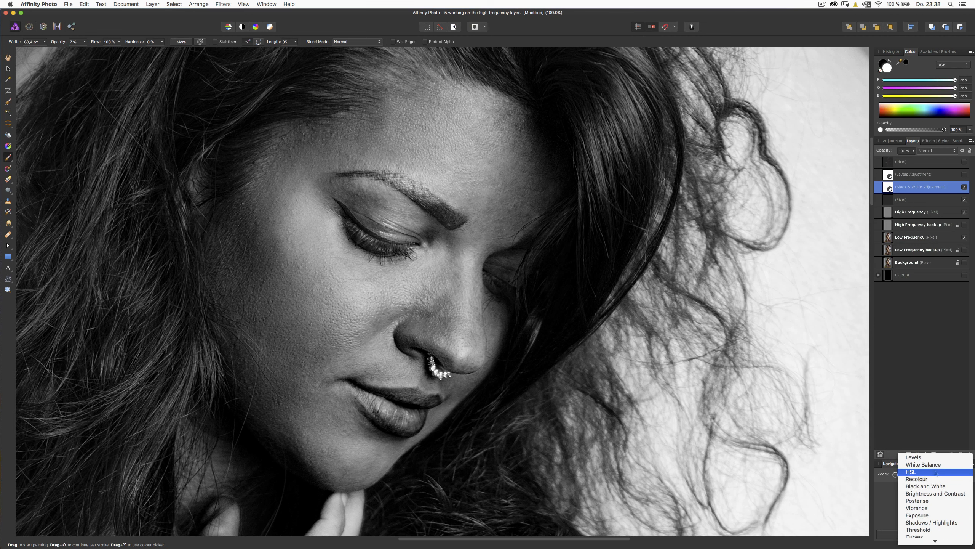
click(935, 457)
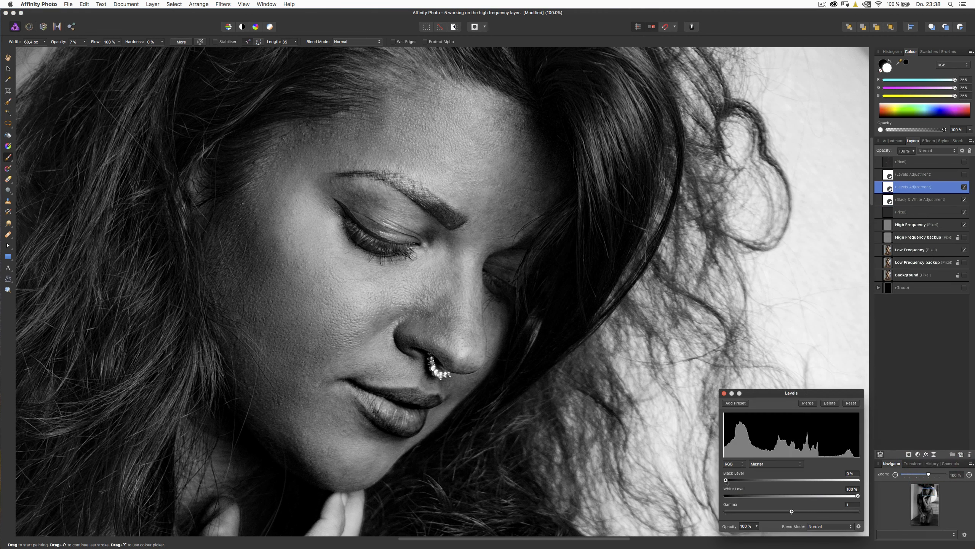
drag(726, 480, 728, 480)
mouse_move(859, 496)
mouse_down()
mouse_move(834, 496)
mouse_move(843, 496)
mouse_up()
mouse_move(791, 511)
mouse_down()
mouse_move(780, 511)
mouse_move(792, 511)
mouse_up()
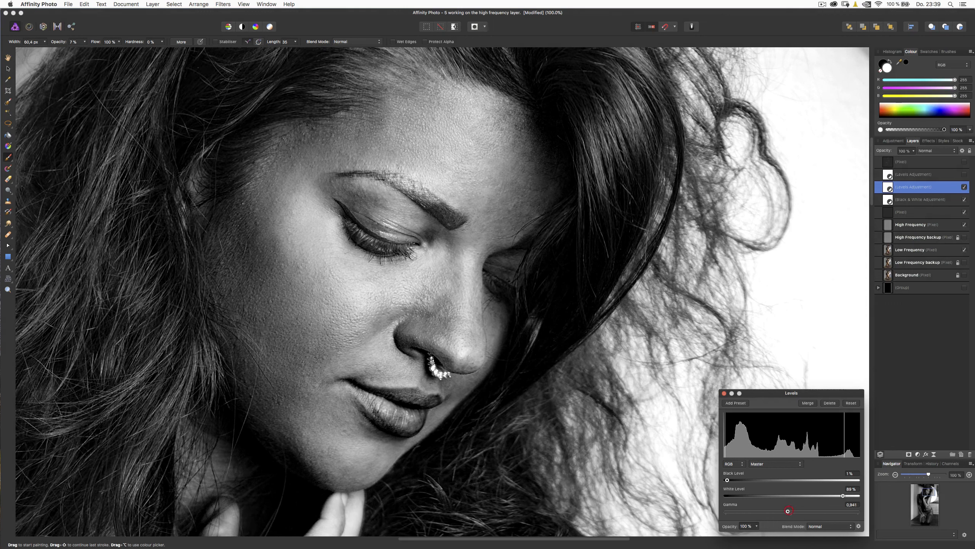
click(724, 393)
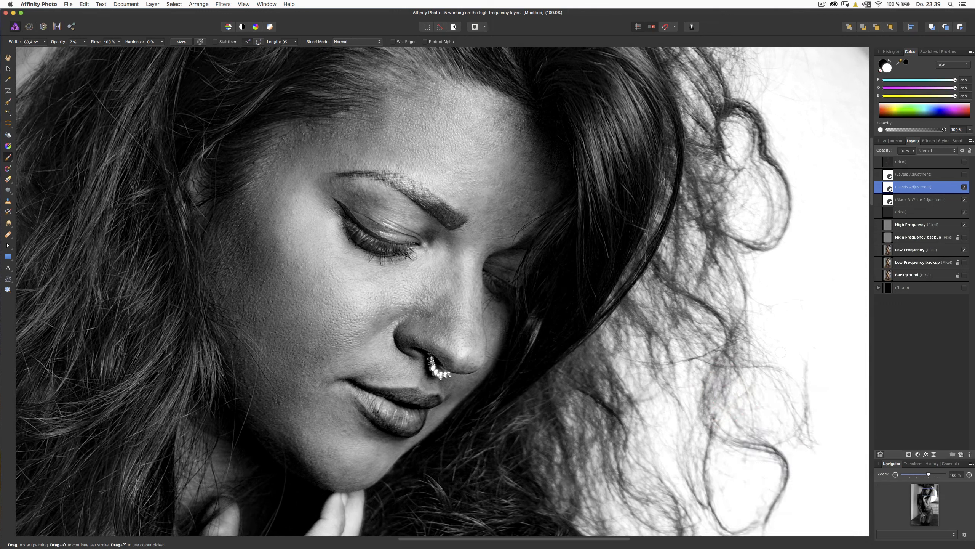
- Group the two Levels adjustments with the Black & White adjustment and toggle the group's visibility off and on
key(super)
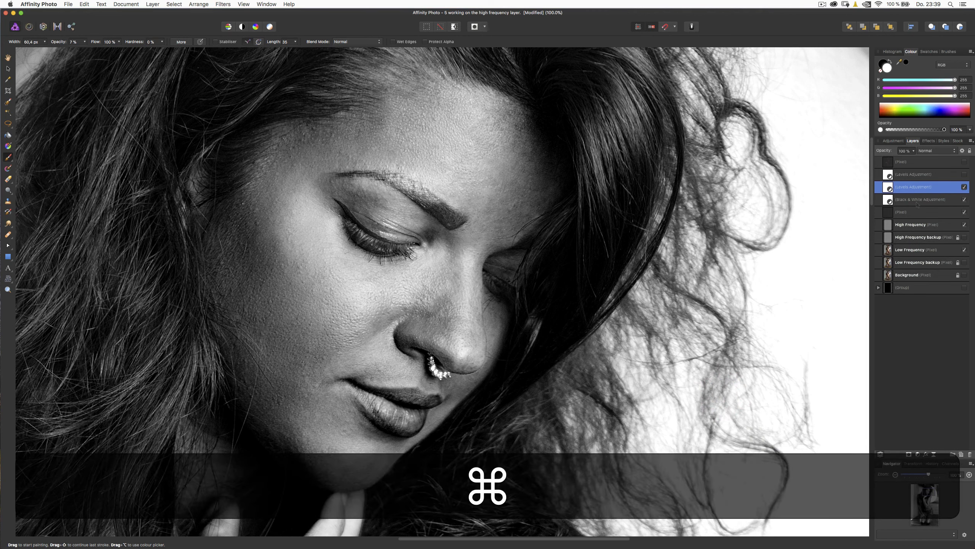
super+click(913, 201)
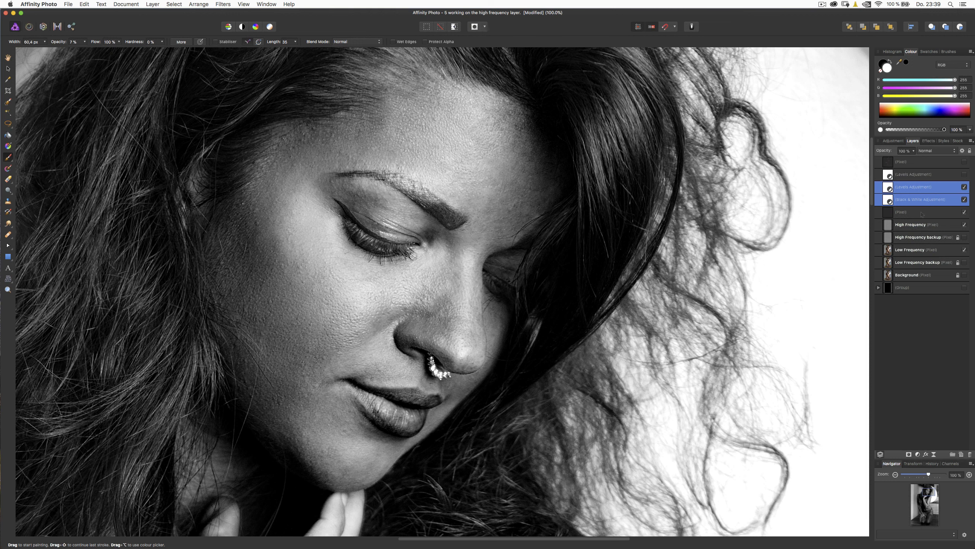
super+click(924, 175)
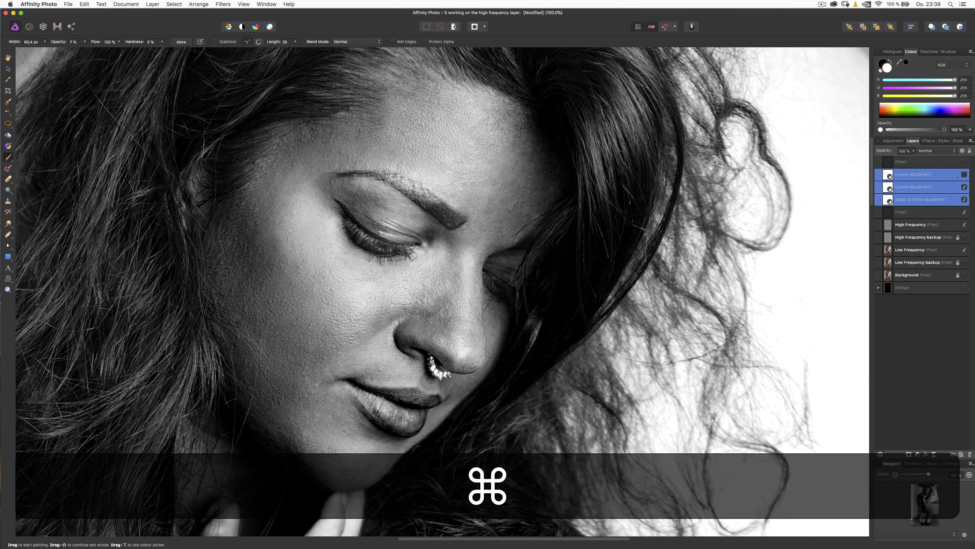
key(super+g)
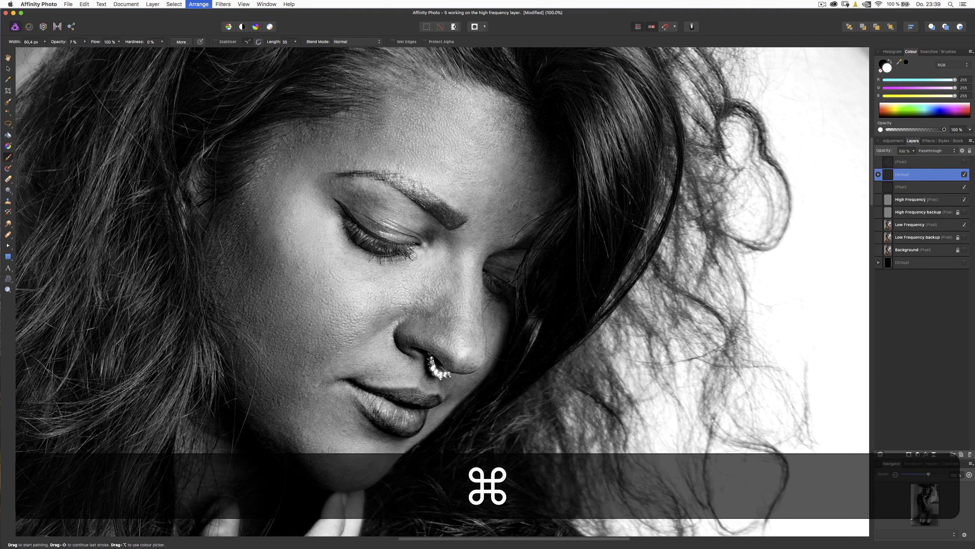
click(964, 174)
click(965, 174)
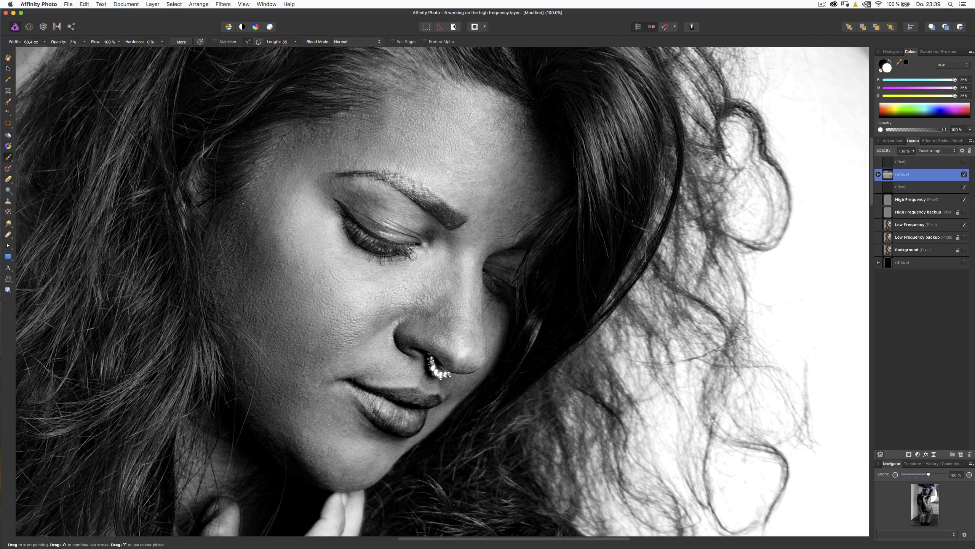
- Rename the Soft Light pixel layer below the adjustment group to "doge and burn face"
click(902, 187)
double_click(903, 187)
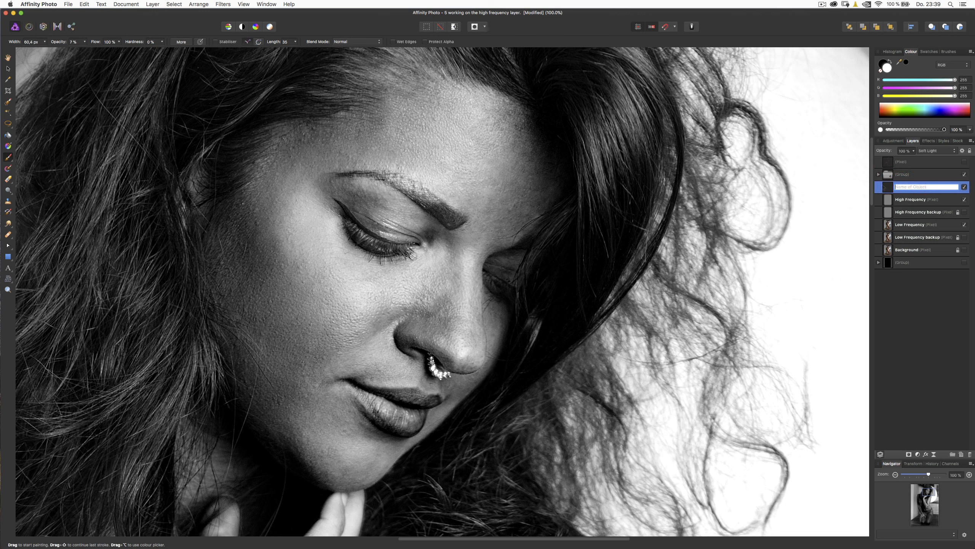
text(d)
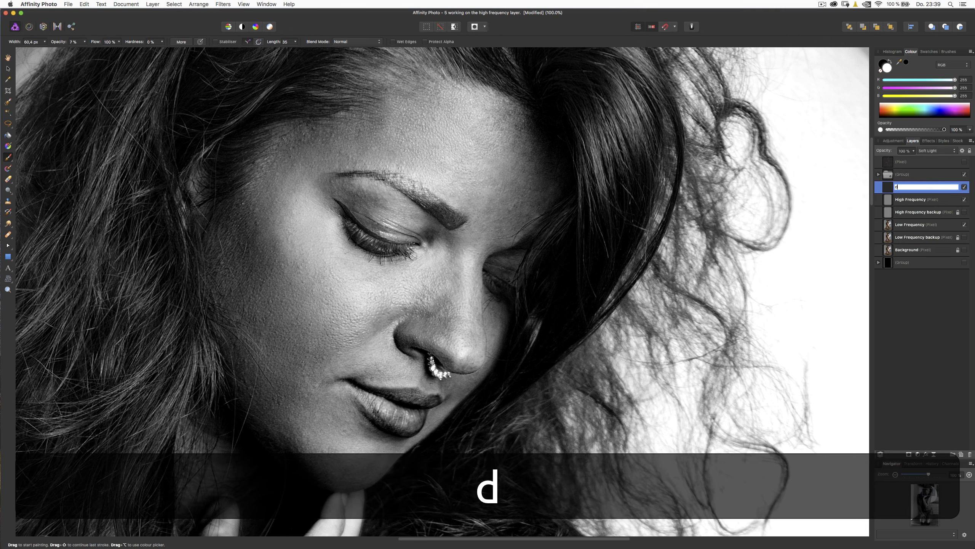
text(oge and burn face+)
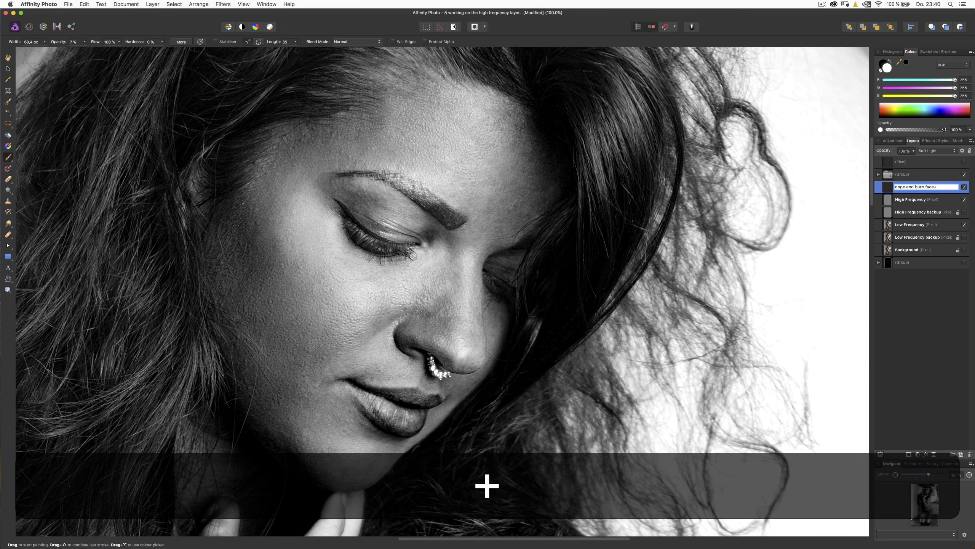
key(BackSpace)
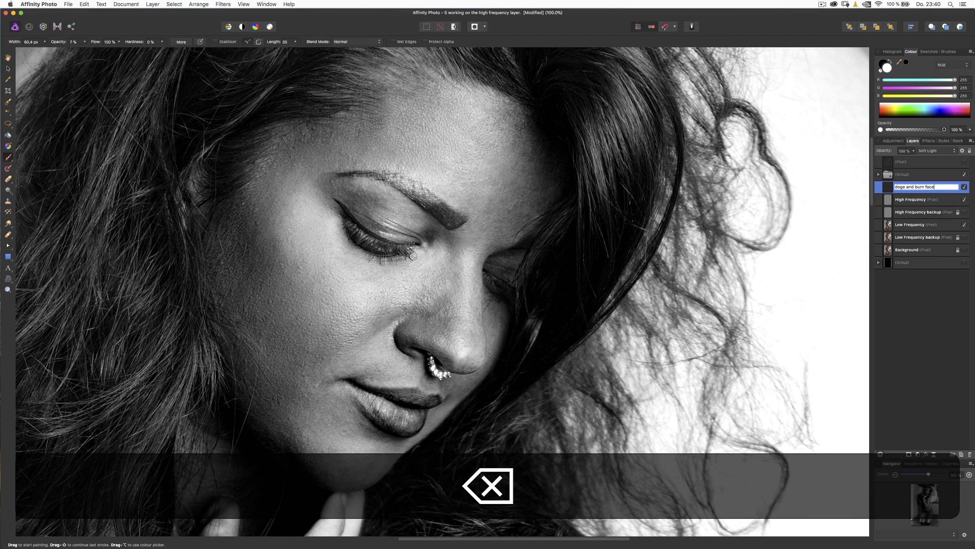
key(Return)
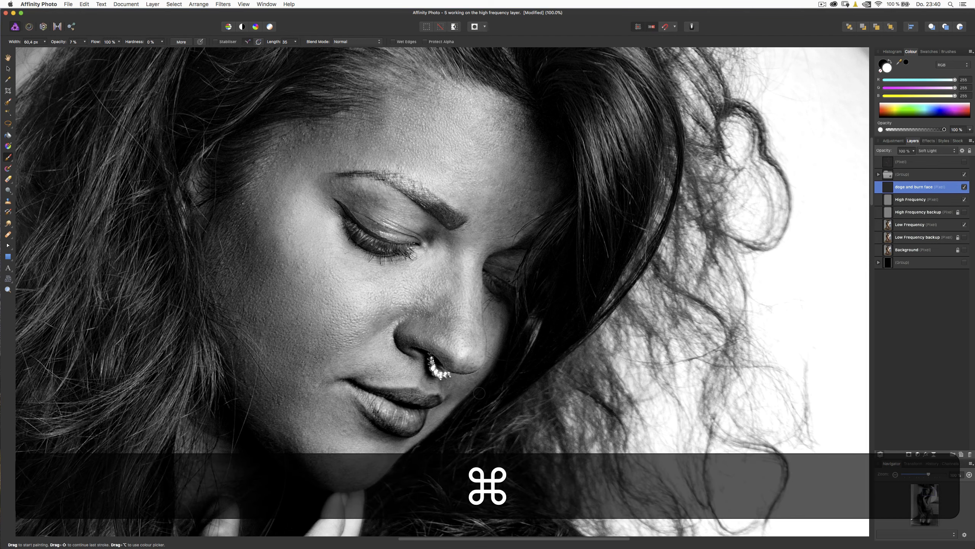
- Reduce the brush width to about 15 px and dodge dark spots on the side of the nose with white
key(super+plus)
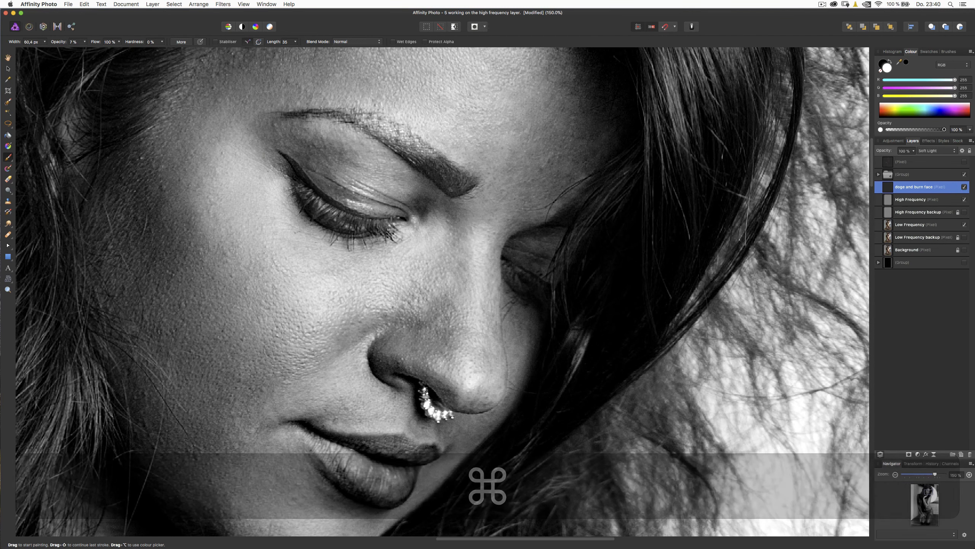
drag(444, 317, 448, 318)
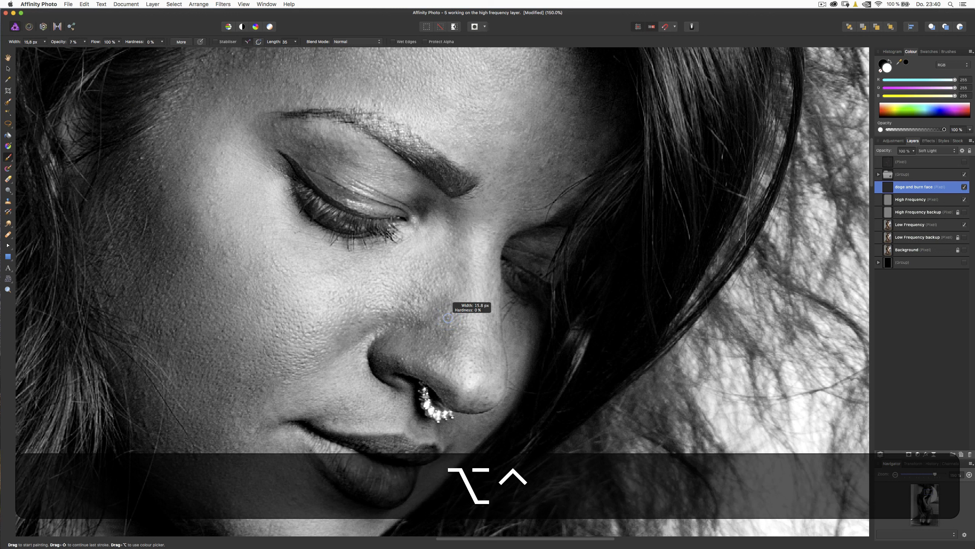
drag(448, 318, 448, 318)
drag(448, 318, 449, 318)
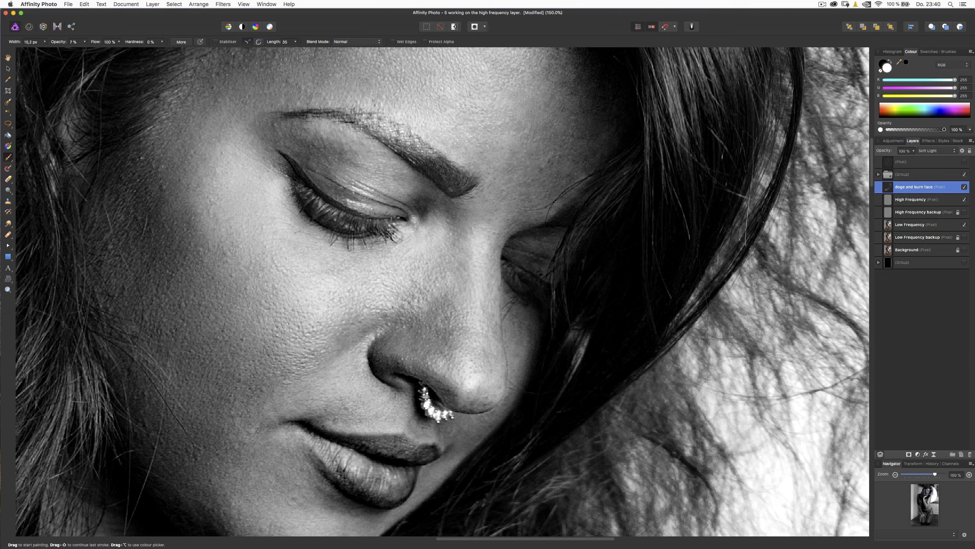
mouse_move(413, 312)
mouse_down()
mouse_move(403, 306)
mouse_move(449, 320)
mouse_move(440, 327)
mouse_up()
click(412, 306)
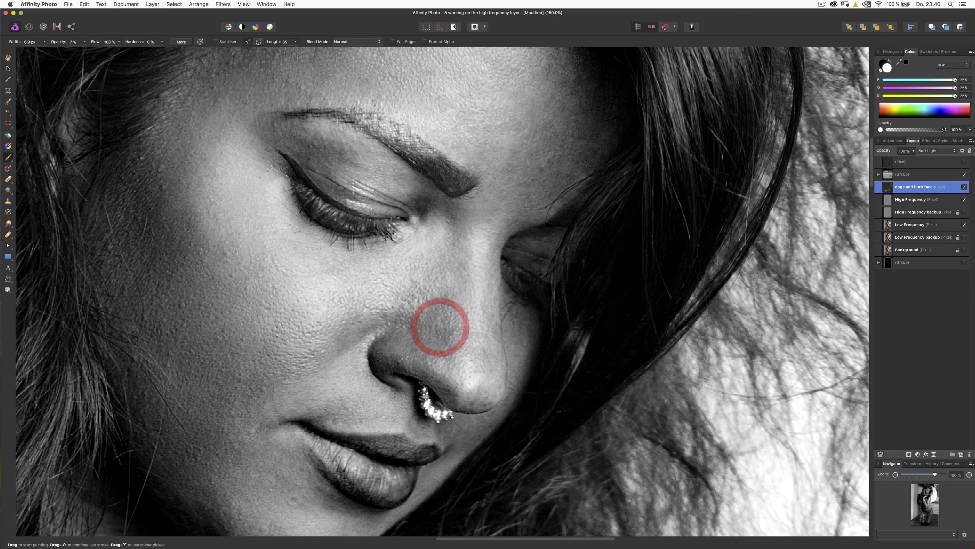
- Switch the brush colour to black and burn bright spots on the side of the nose
key(x)
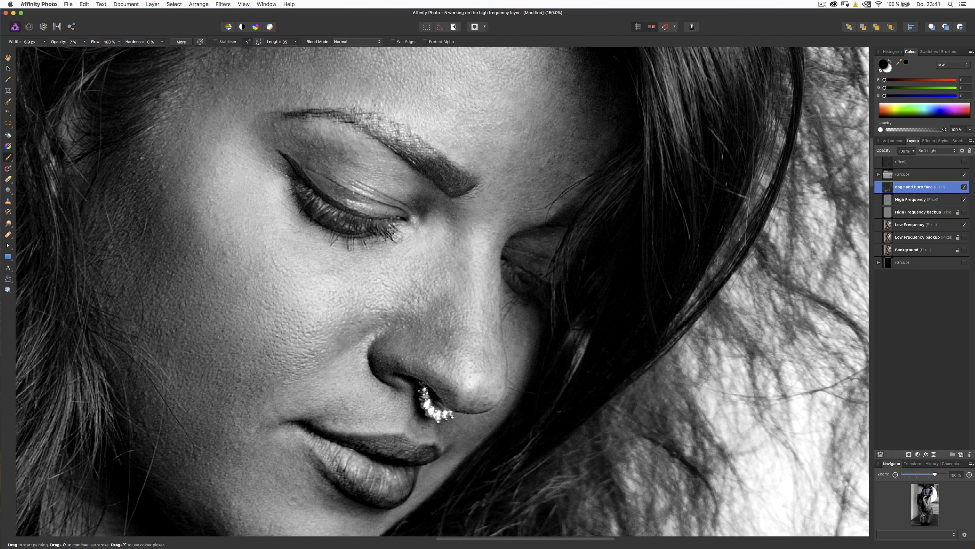
mouse_move(441, 320)
mouse_down()
mouse_move(432, 327)
mouse_move(440, 319)
mouse_move(416, 303)
mouse_move(450, 315)
mouse_up()
drag(454, 314, 445, 326)
- Shrink the brush to about 3 px and dodge the small dark pores on the side of the nose with white at 300% zoom
key(super+plus)
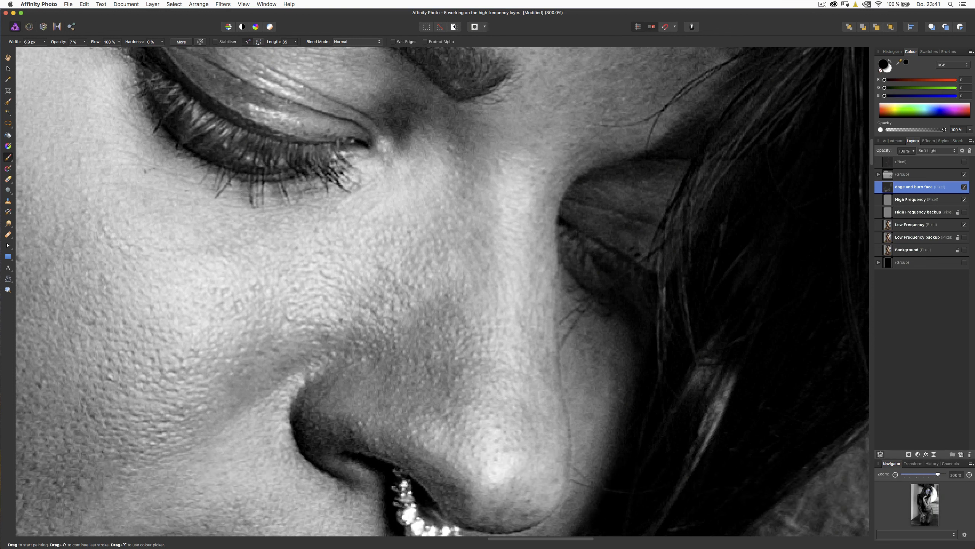
key(x)
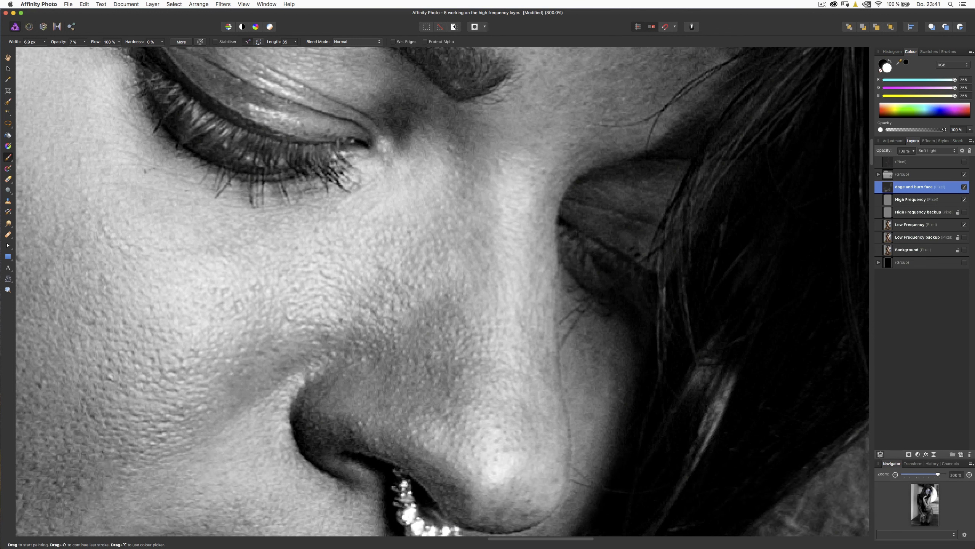
ctrl+alt+drag(437, 356, 431, 371)
mouse_move(430, 371)
mouse_down()
mouse_move(458, 367)
mouse_move(452, 382)
mouse_move(452, 360)
mouse_up()
key(x)
key(x)
drag(452, 360, 449, 370)
- Dodge the dark skin from the outer edge of the nostril up along the nose wing with white strokes
key(x)
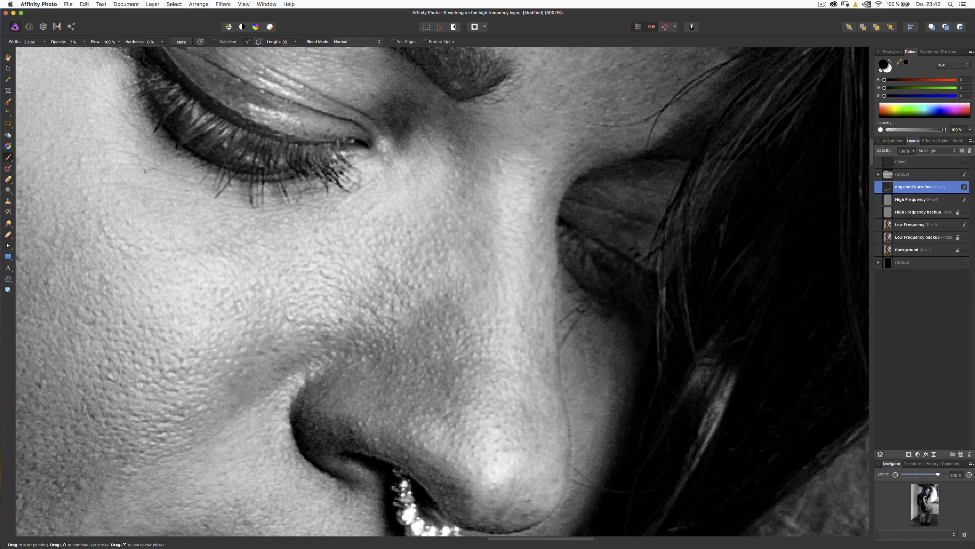
key(x)
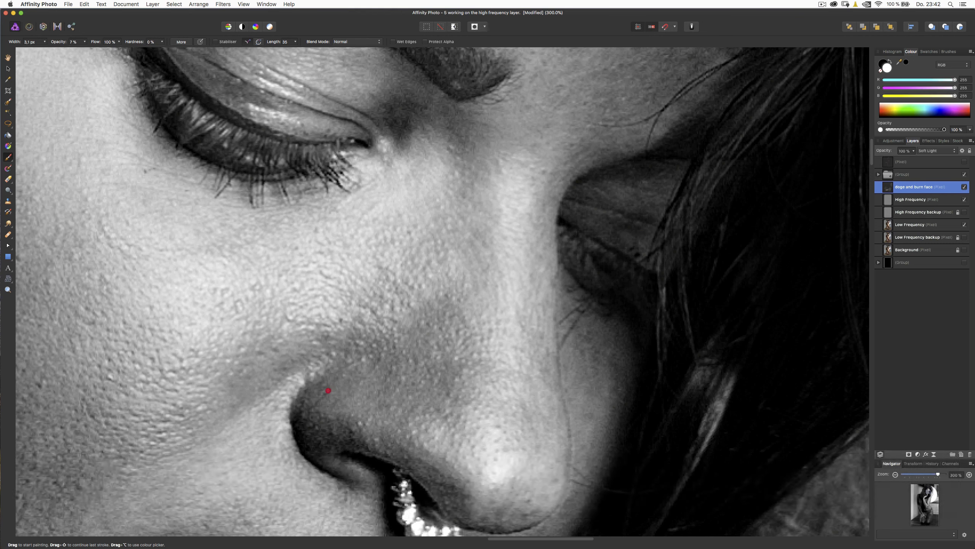
drag(303, 413, 313, 412)
mouse_move(308, 417)
mouse_down()
mouse_move(333, 433)
mouse_move(336, 401)
mouse_move(378, 363)
mouse_up()
- Burn small bright spots on the side of the nose above the nostril with black
key(x)
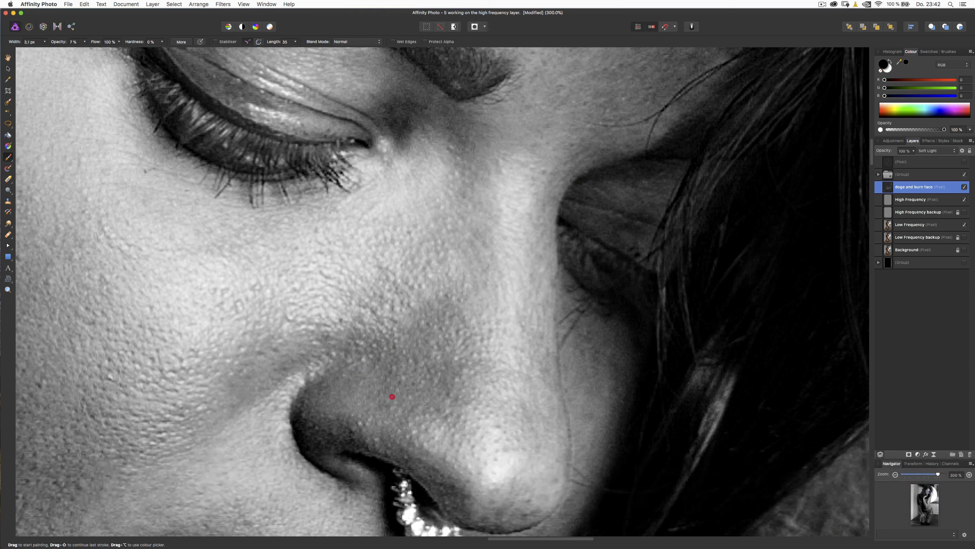
click(396, 393)
click(349, 367)
click(380, 359)
- Dodge dark spots with white from the side of the nose up towards the inner eye and across to the adjoining cheek
key(x)
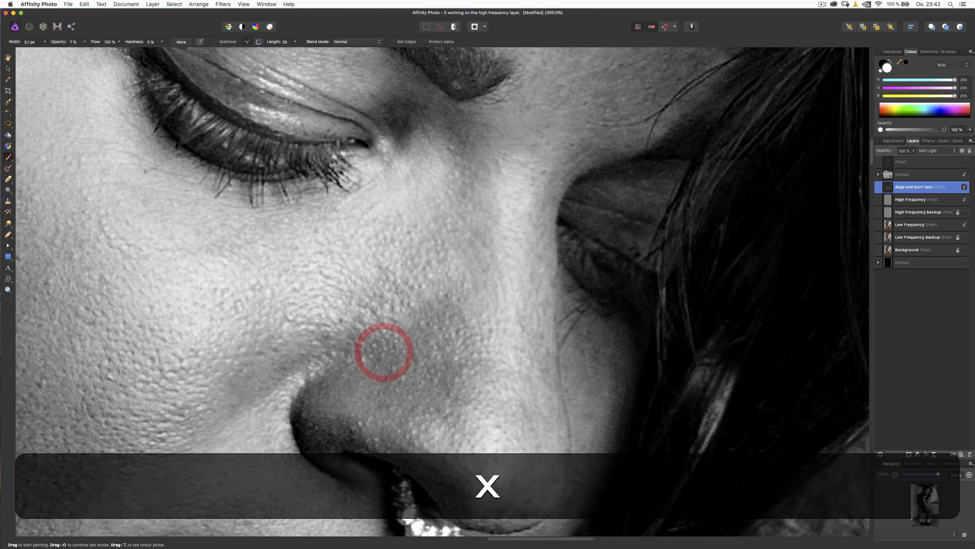
click(378, 361)
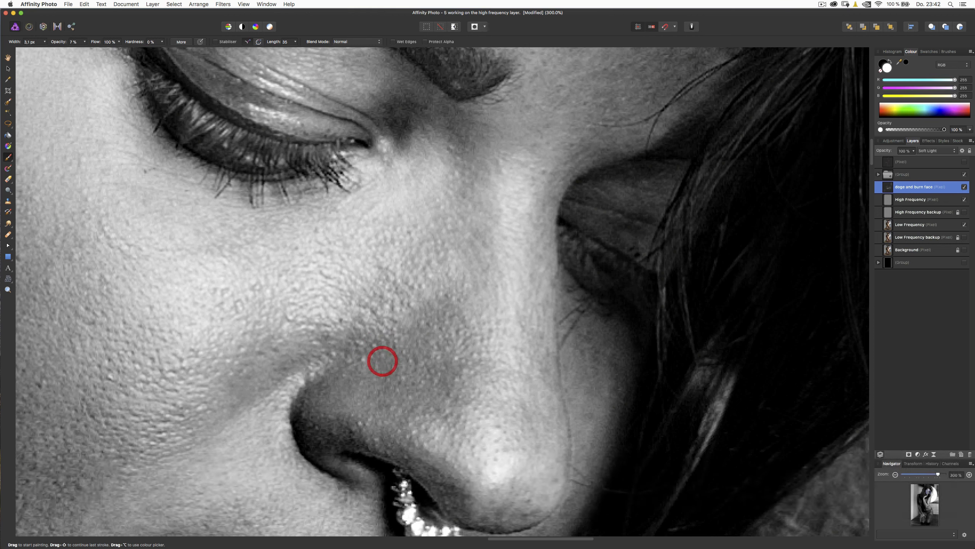
key(x)
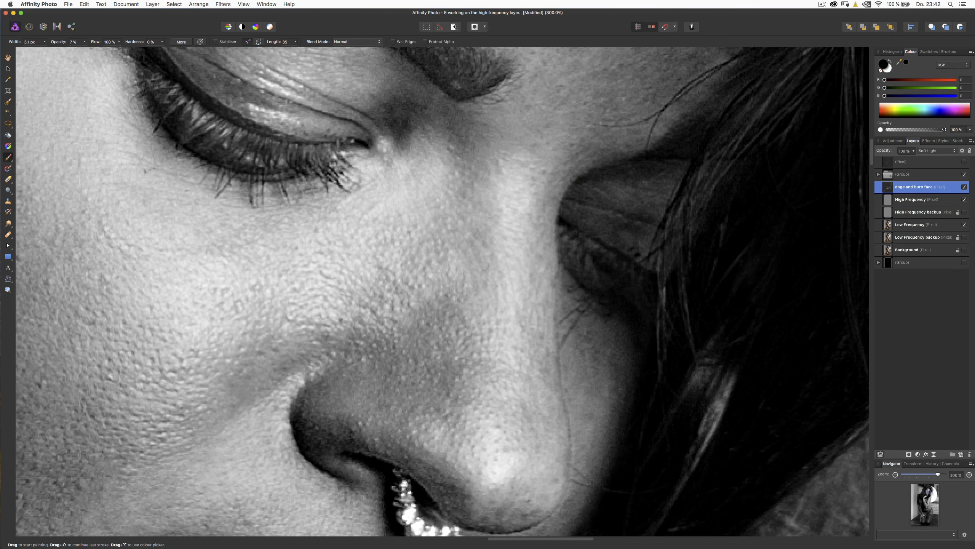
key(x)
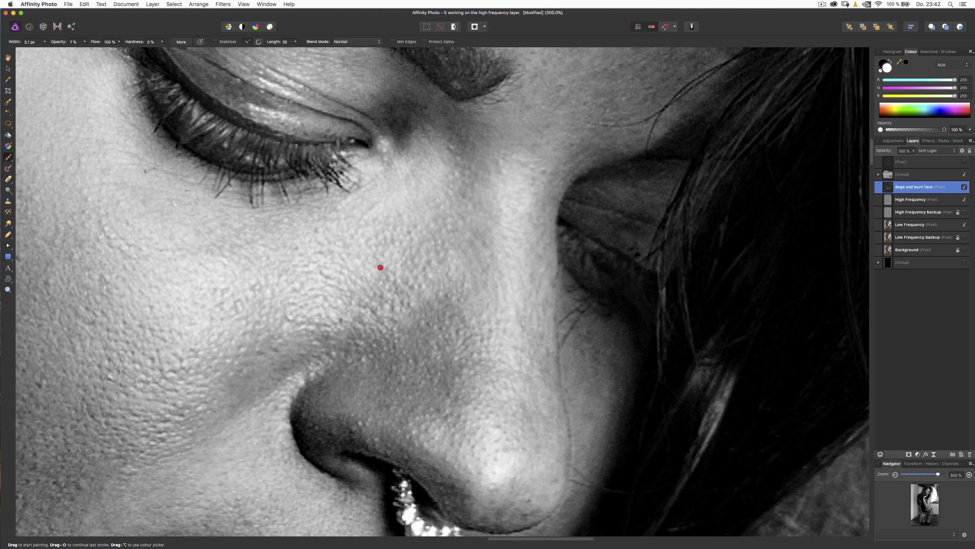
mouse_move(383, 267)
mouse_down()
mouse_move(416, 285)
mouse_move(428, 262)
mouse_move(441, 261)
mouse_move(437, 240)
mouse_up()
click(429, 264)
click(429, 262)
drag(372, 204, 364, 216)
mouse_move(326, 326)
mouse_down()
mouse_move(286, 319)
mouse_move(342, 353)
mouse_move(360, 352)
mouse_move(357, 361)
mouse_move(354, 339)
mouse_up()
click(325, 337)
- Burn bright spots on the cheek just above the nostril crease with black
key(x)
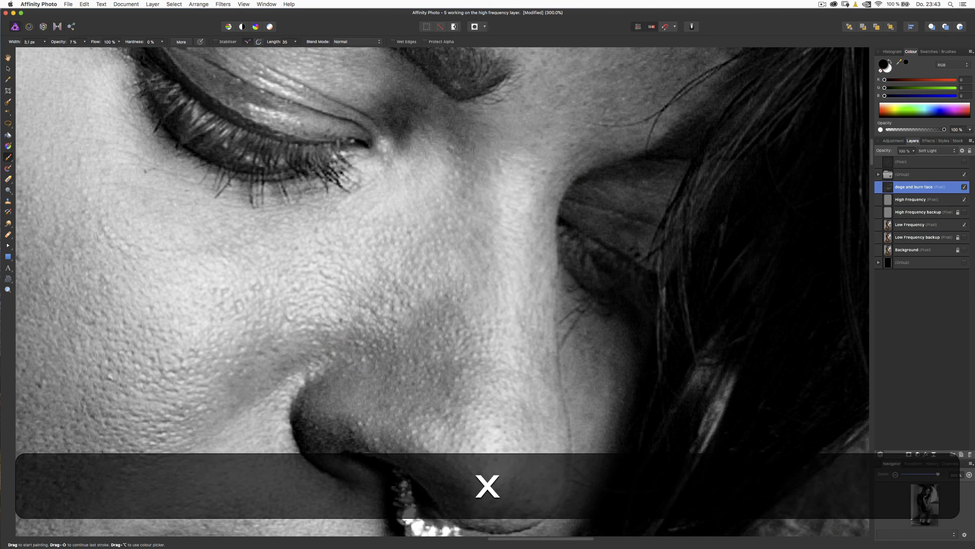
mouse_move(316, 310)
mouse_down()
mouse_move(307, 317)
mouse_move(322, 310)
mouse_move(336, 319)
mouse_up()
click(337, 319)
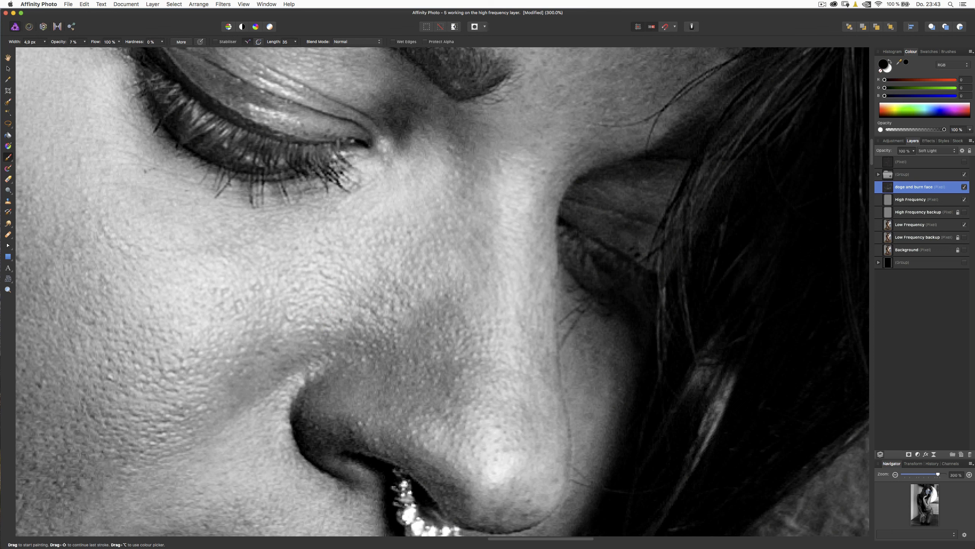
- Reduce the brush width to about 2 px and dodge dark pores between nose and cheek with white at 400% zoom
key(ctrl+alt)
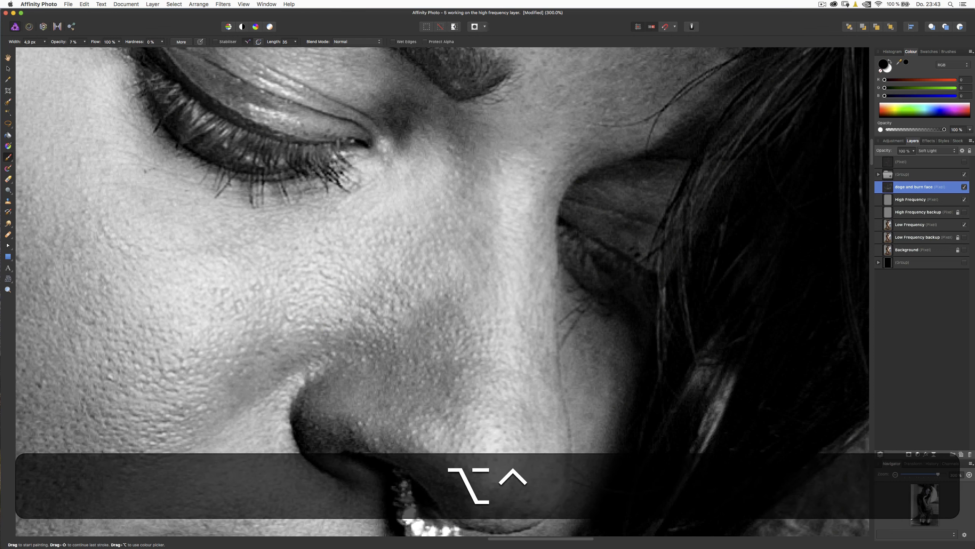
drag(380, 320, 385, 320)
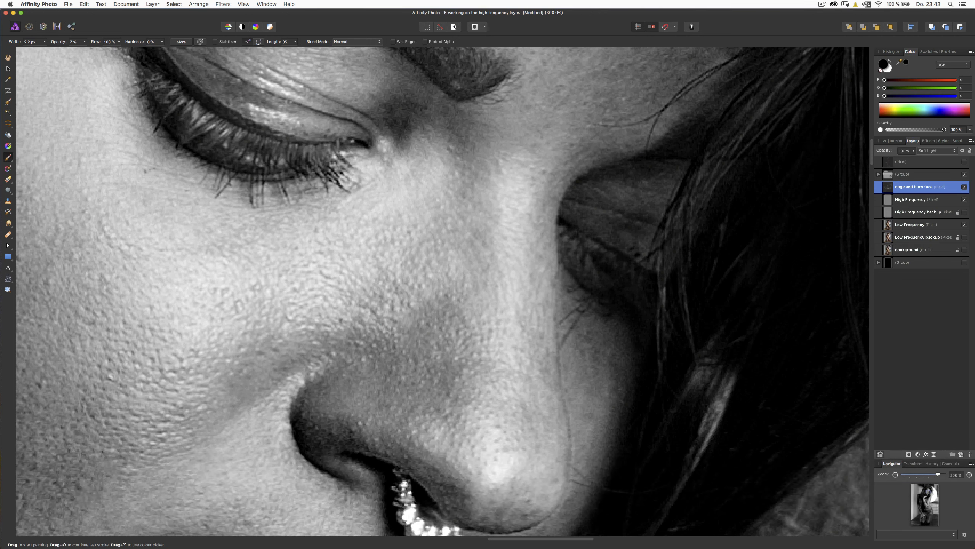
key(super)
key(super+plus)
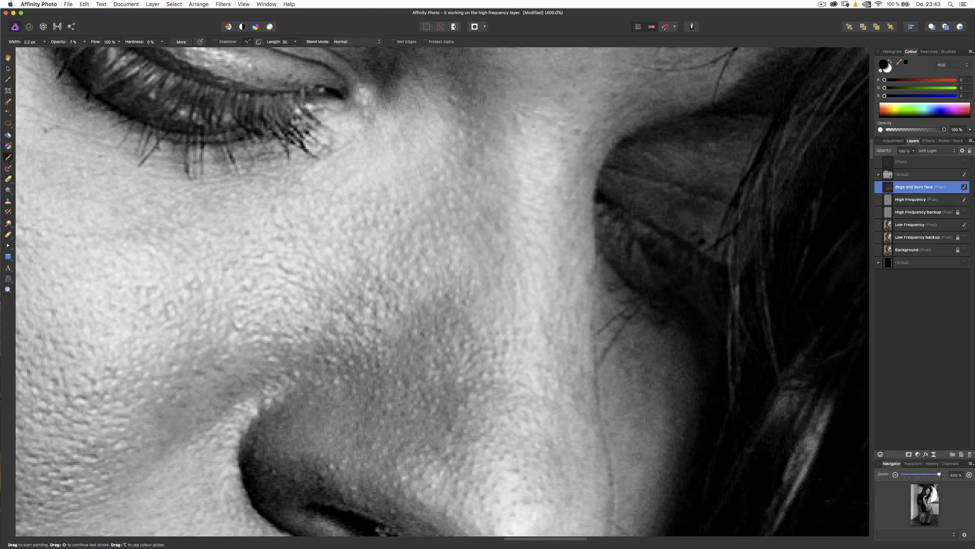
key(x)
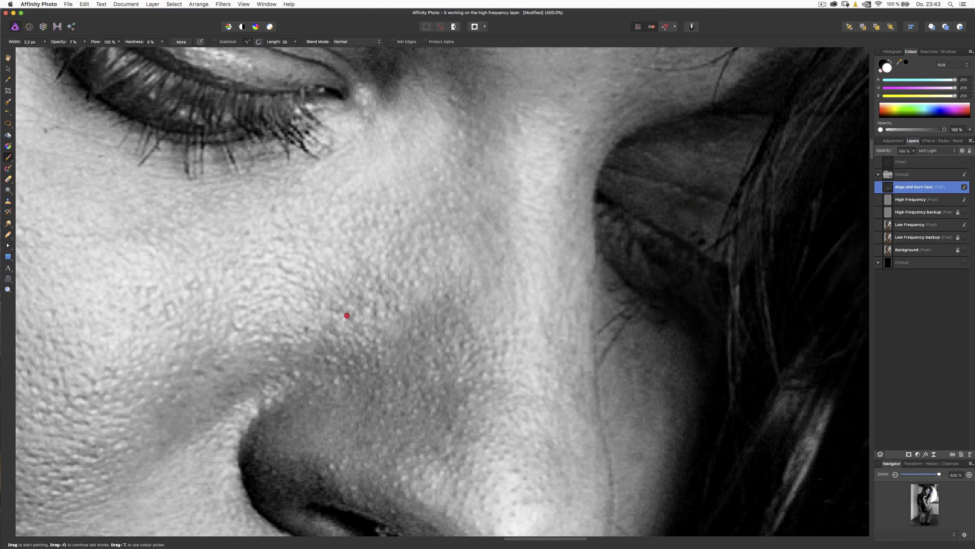
key(x)
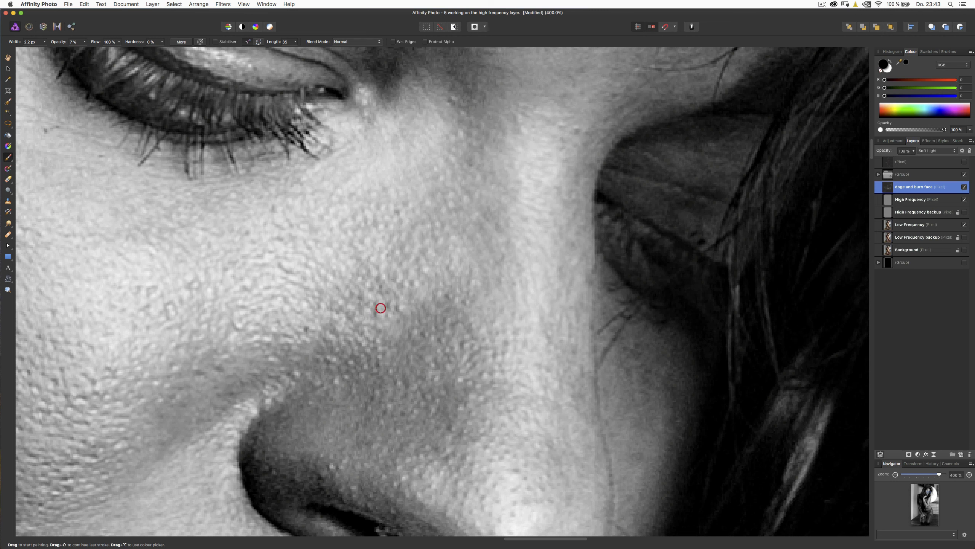
key(x)
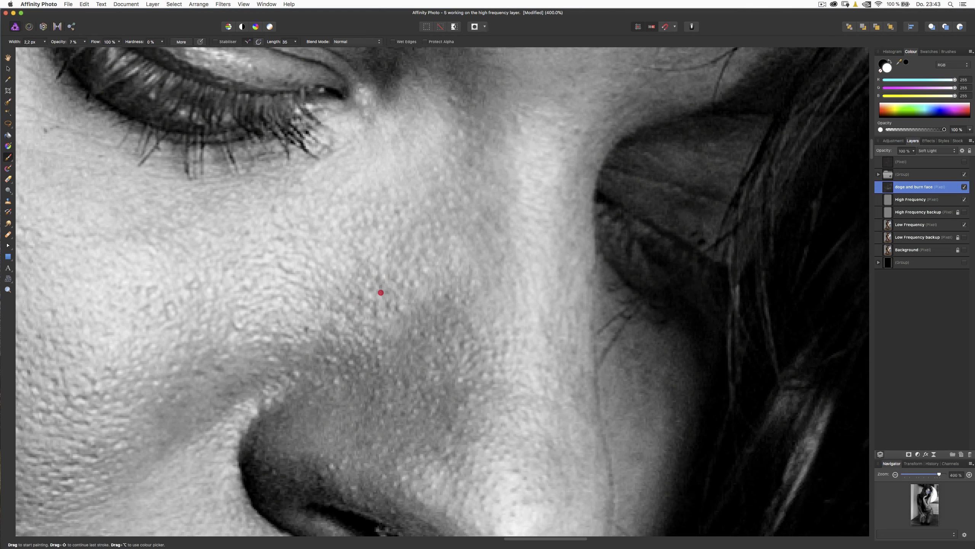
drag(387, 302, 385, 311)
click(377, 319)
- Compare the nose and cheek before and after by repeatedly hiding and showing the dodge-and-burn layer, leaving it visible
click(965, 187)
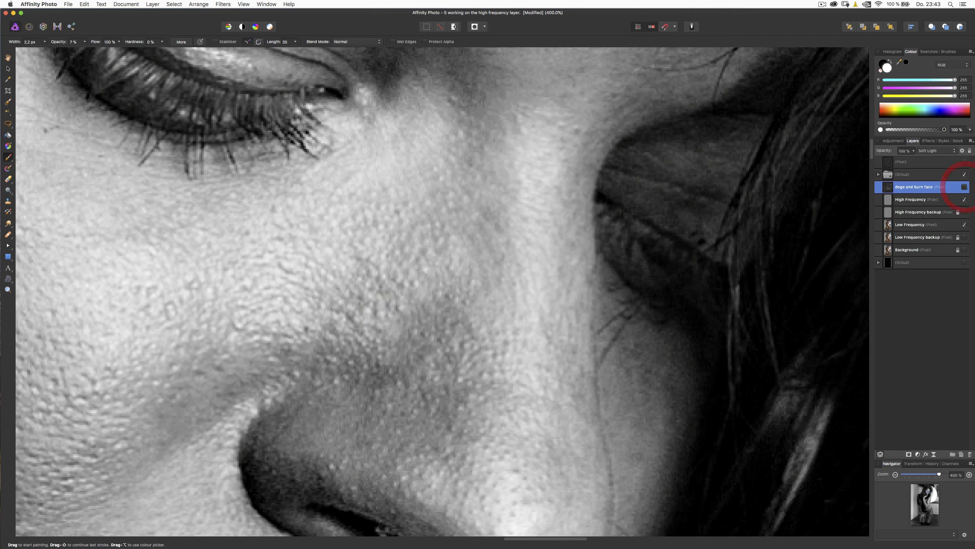
click(965, 187)
click(964, 187)
click(965, 186)
click(965, 186)
click(964, 187)
click(964, 186)
click(964, 187)
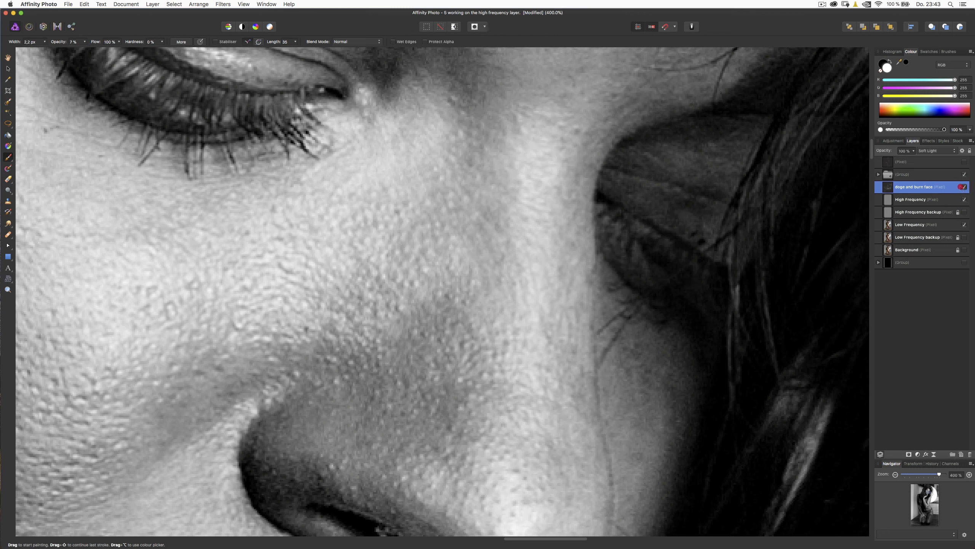
click(964, 187)
click(964, 187)
click(964, 186)
click(964, 186)
click(965, 187)
click(965, 187)
click(964, 186)
click(964, 186)
click(965, 187)
click(964, 187)
click(964, 187)
click(964, 187)
- Burn bright spots on the upper side of the nose near the bridge with black
key(x)
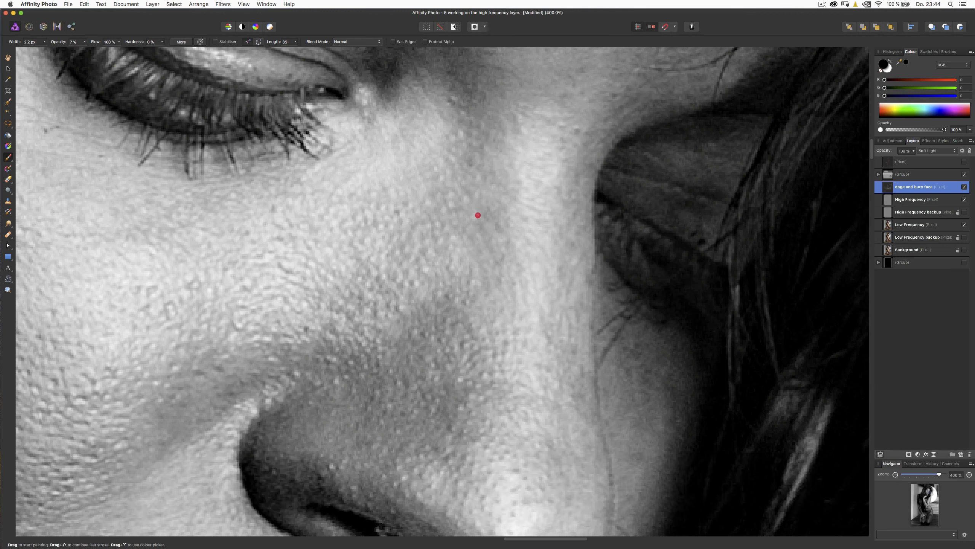
drag(470, 221, 482, 217)
drag(448, 161, 466, 178)
key(x)
key(x)
- Enlarge the brush to about 6 px and dodge dark patches on the upper eyelid below the eyebrow with white
key(space)
drag(300, 441, 444, 162)
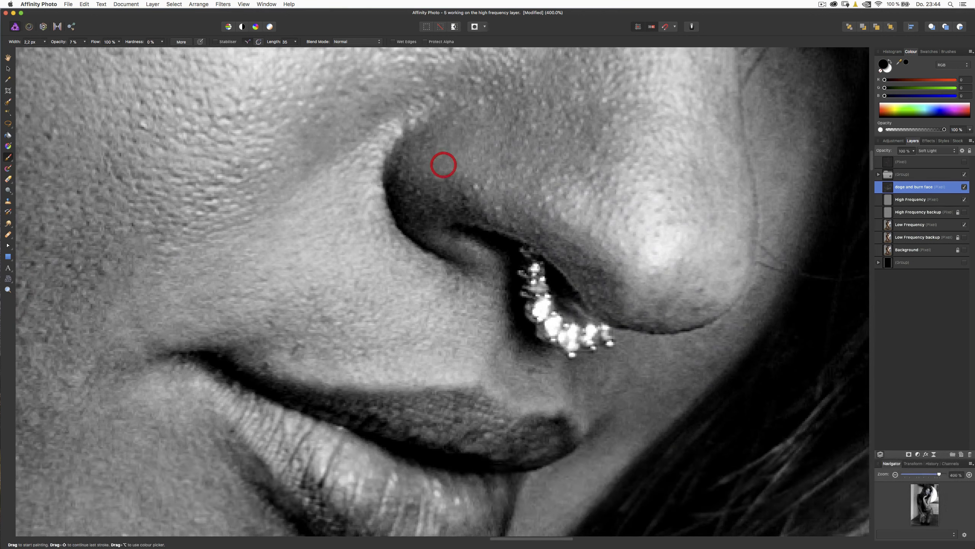
key(space)
drag(307, 404, 599, 355)
drag(371, 265, 279, 498)
drag(572, 292, 448, 453)
drag(398, 352, 421, 366)
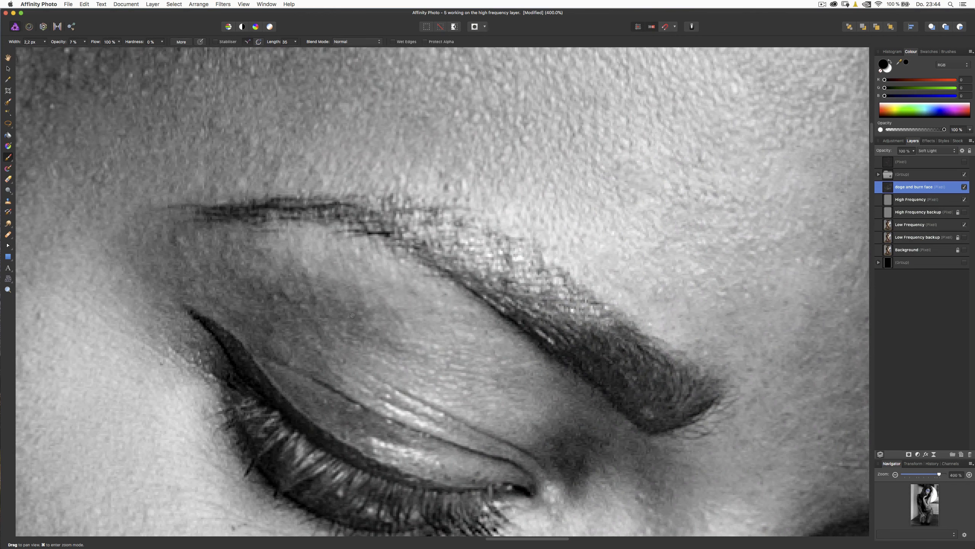
key(space)
key(ctrl+alt)
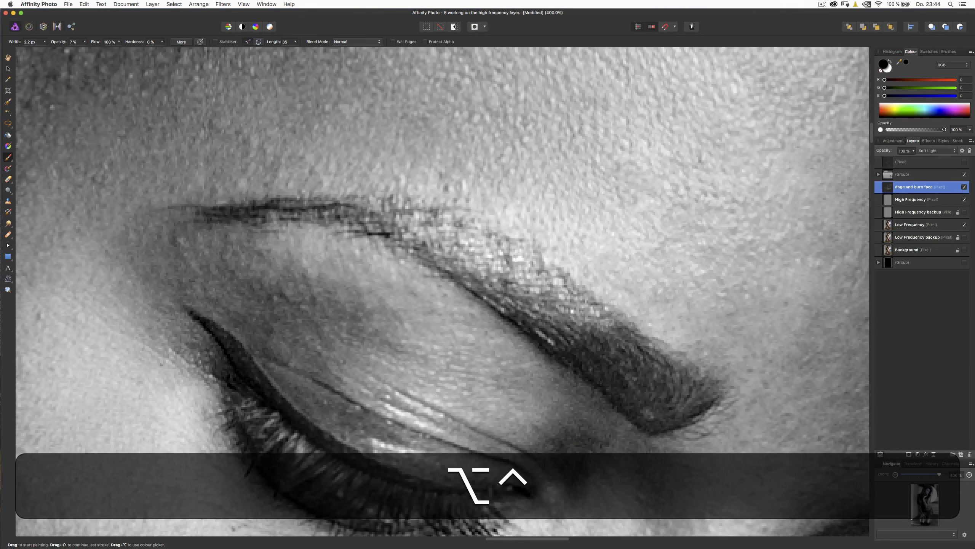
drag(368, 317, 385, 317)
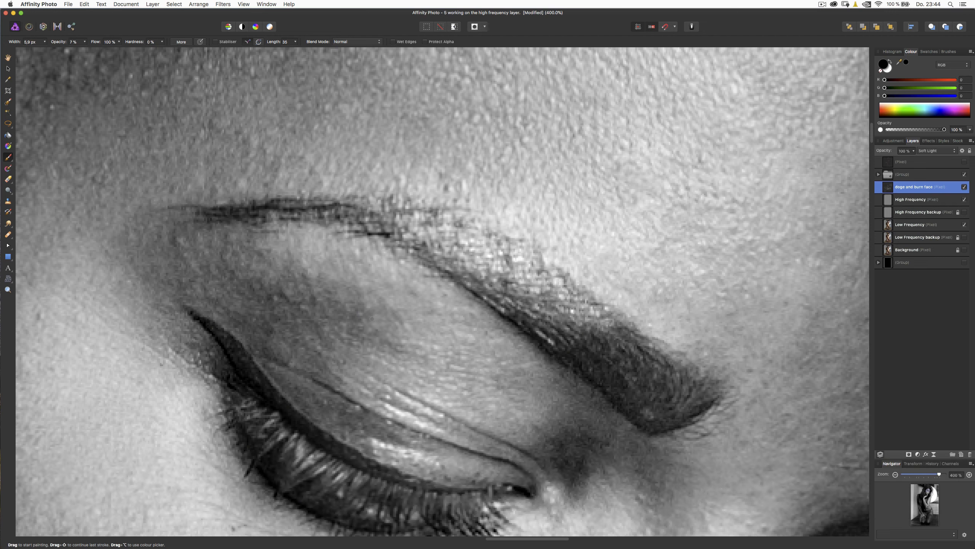
key(x)
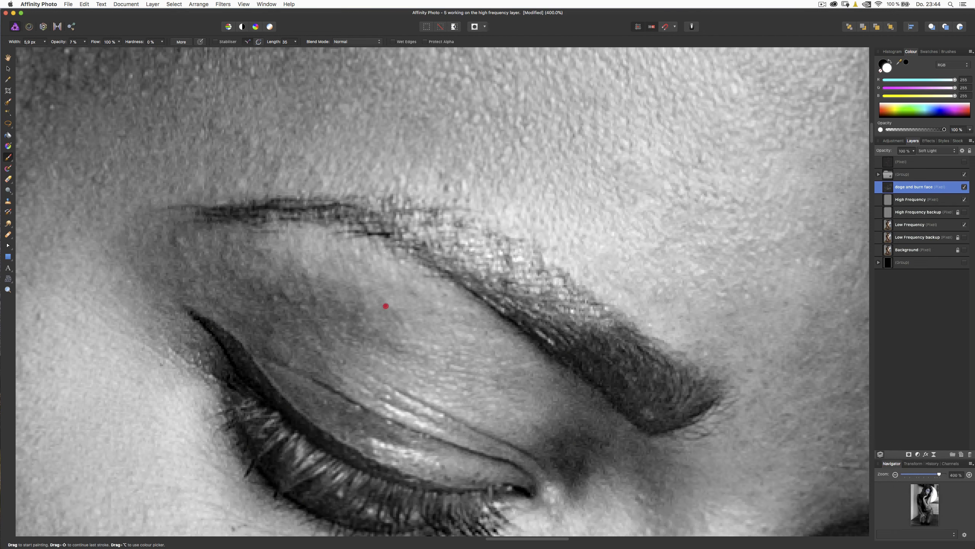
drag(397, 313, 399, 320)
drag(314, 304, 287, 298)
mouse_move(237, 274)
mouse_down()
mouse_move(229, 255)
mouse_move(251, 249)
mouse_move(227, 239)
mouse_up()
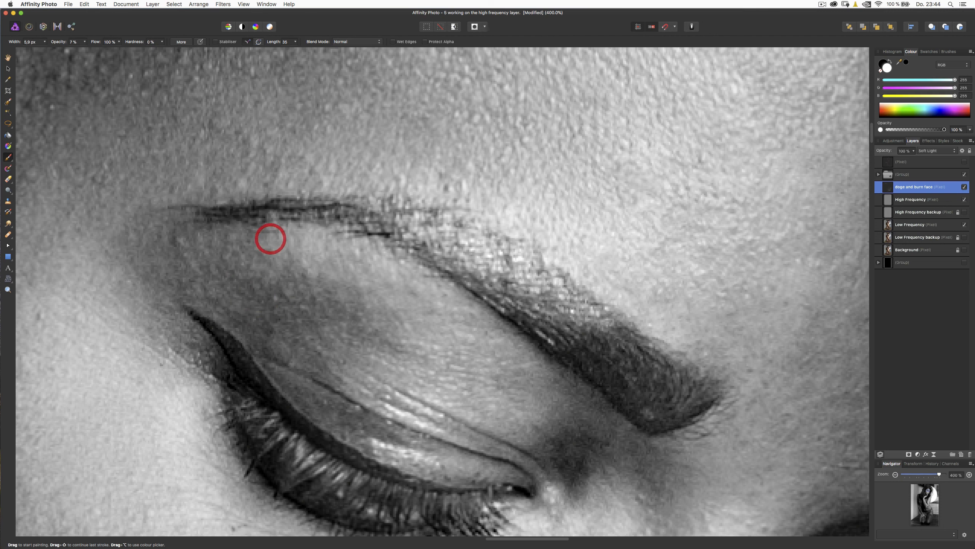
click(285, 296)
- Burn small bright spots in the eyelid's dark shadow area with black, and dodge neighbouring dark spots with white
key(x)
drag(291, 284, 290, 292)
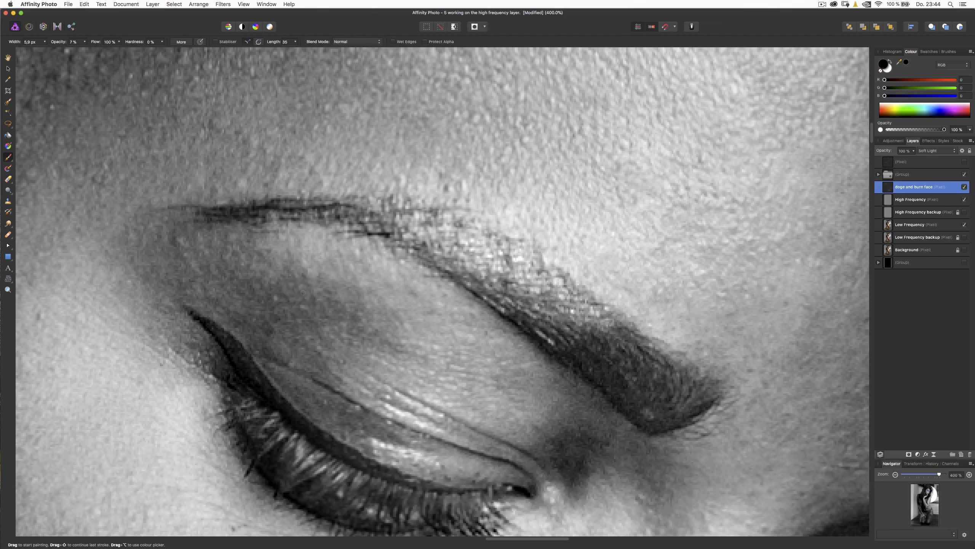
click(303, 293)
key(x)
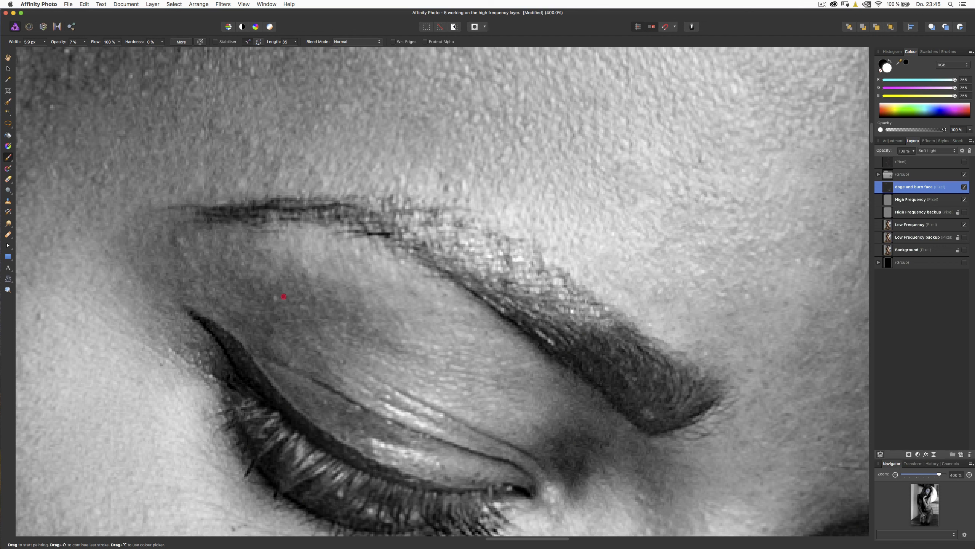
click(320, 307)
click(354, 323)
- Shrink the brush to about 2.6 px and dodge a dark speck just above the eyeliner with white at 600% zoom
key(x)
key(super+plus)
key(super+plus)
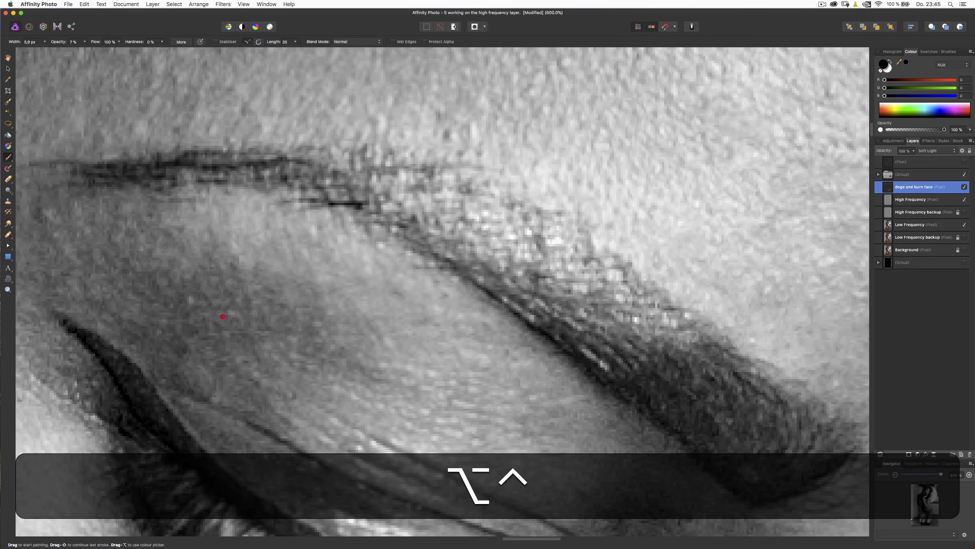
drag(226, 319, 230, 318)
key(x)
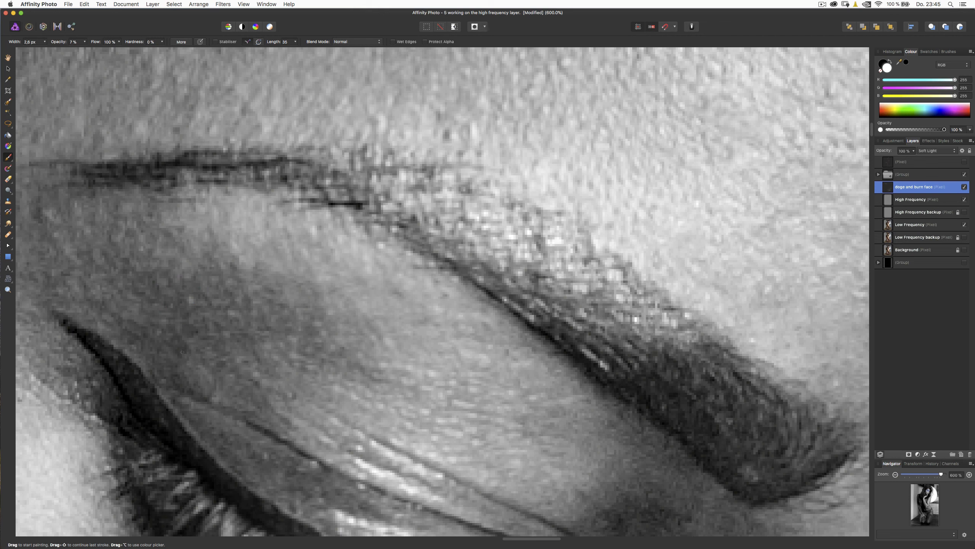
click(184, 357)
- Burn tiny bright specks across the shadowed outer part of the upper eyelid with black
key(x)
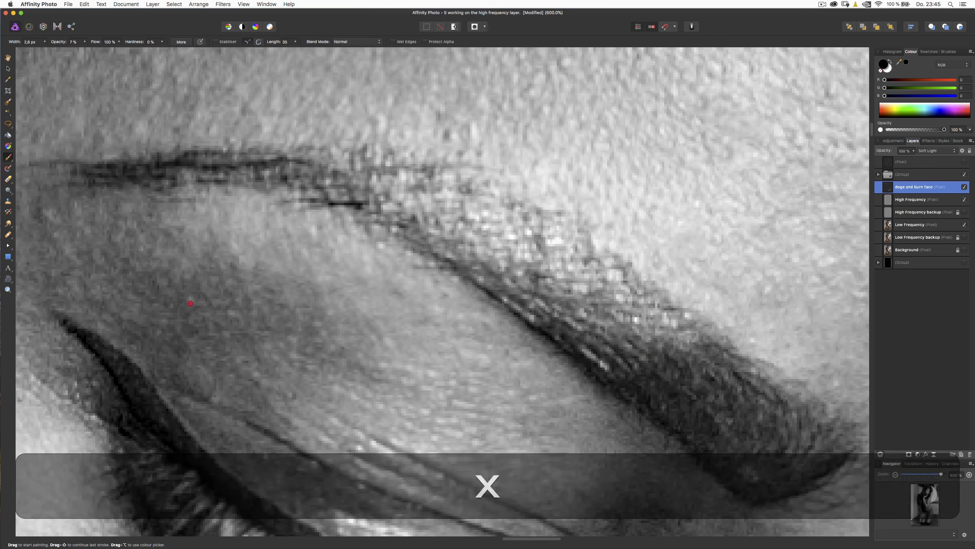
drag(191, 305, 191, 300)
click(200, 312)
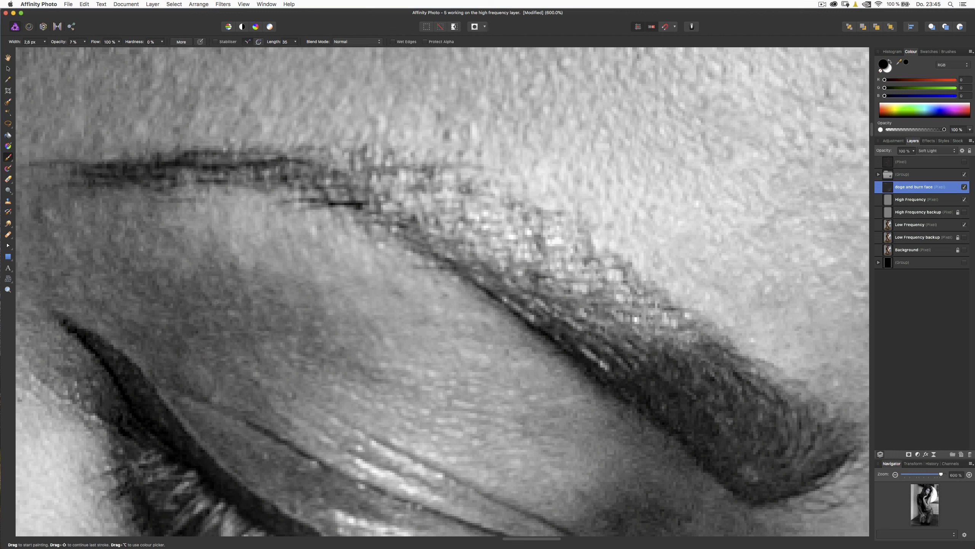
click(216, 302)
click(227, 304)
click(234, 309)
click(240, 325)
- Dodge the remaining dark specks and lines across the shadowed upper eyelid with short white strokes
key(x)
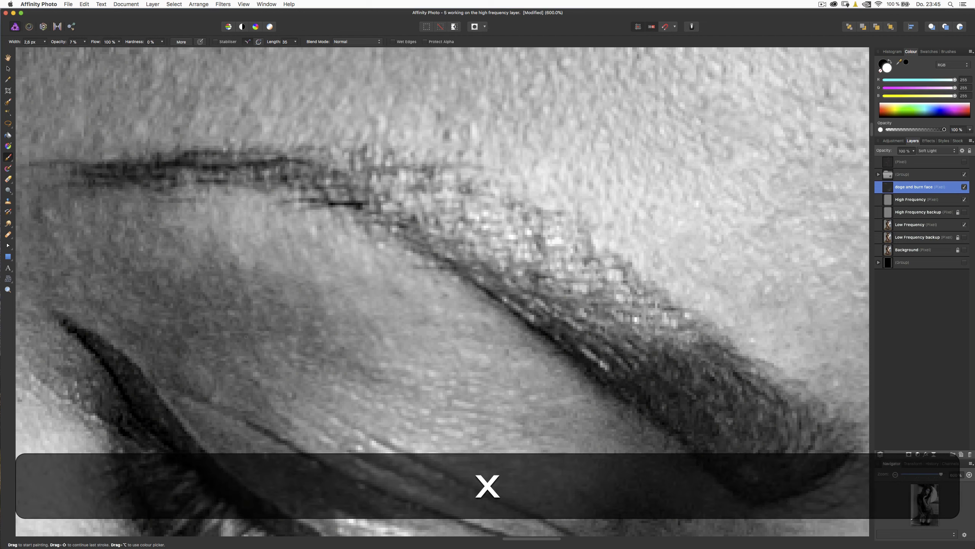
mouse_move(248, 336)
mouse_down()
mouse_move(257, 355)
mouse_move(263, 328)
mouse_up()
drag(204, 295, 227, 310)
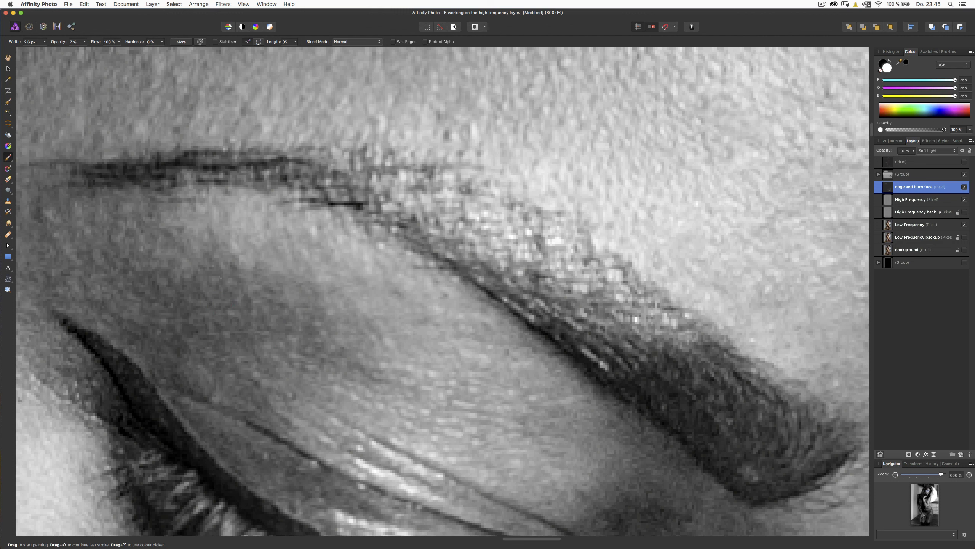
drag(229, 262, 236, 272)
drag(217, 269, 256, 277)
drag(305, 370, 321, 365)
mouse_move(328, 363)
mouse_down()
mouse_move(345, 354)
mouse_move(388, 383)
mouse_move(333, 357)
mouse_move(321, 366)
mouse_move(320, 348)
mouse_move(302, 351)
mouse_up()
mouse_move(314, 317)
mouse_down()
mouse_move(312, 325)
mouse_move(284, 306)
mouse_move(297, 309)
mouse_up()
mouse_move(259, 354)
mouse_down()
mouse_move(215, 350)
mouse_move(224, 353)
mouse_move(213, 325)
mouse_move(233, 327)
mouse_move(250, 303)
mouse_move(240, 303)
mouse_up()
mouse_move(168, 329)
mouse_down()
mouse_move(193, 342)
mouse_move(179, 326)
mouse_move(190, 328)
mouse_up()
- Set the brush colour to black and compare the eyelid with the dodge-and-burn layer hidden and shown, leaving it visible
key(x)
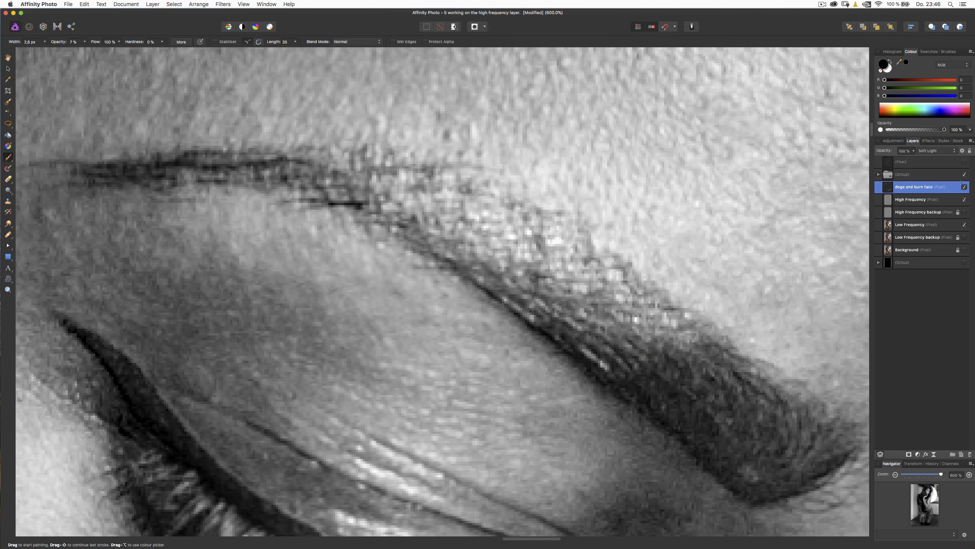
click(965, 187)
click(965, 187)
click(965, 187)
click(965, 187)
click(965, 187)
click(965, 188)
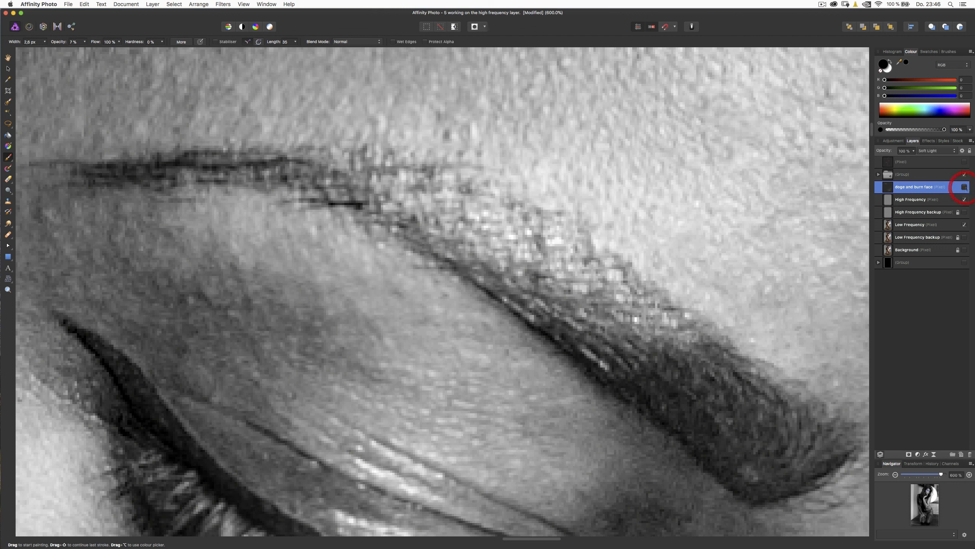
click(965, 187)
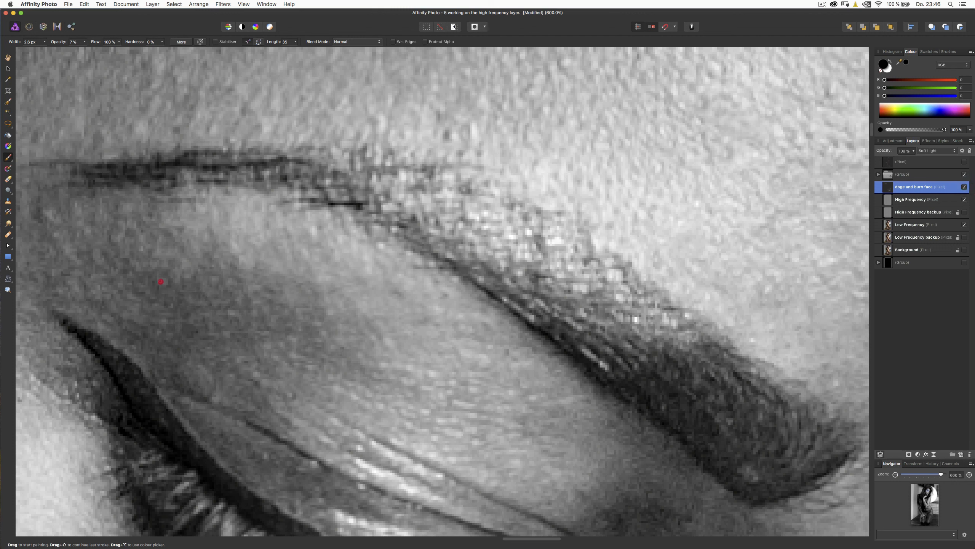
key(x)
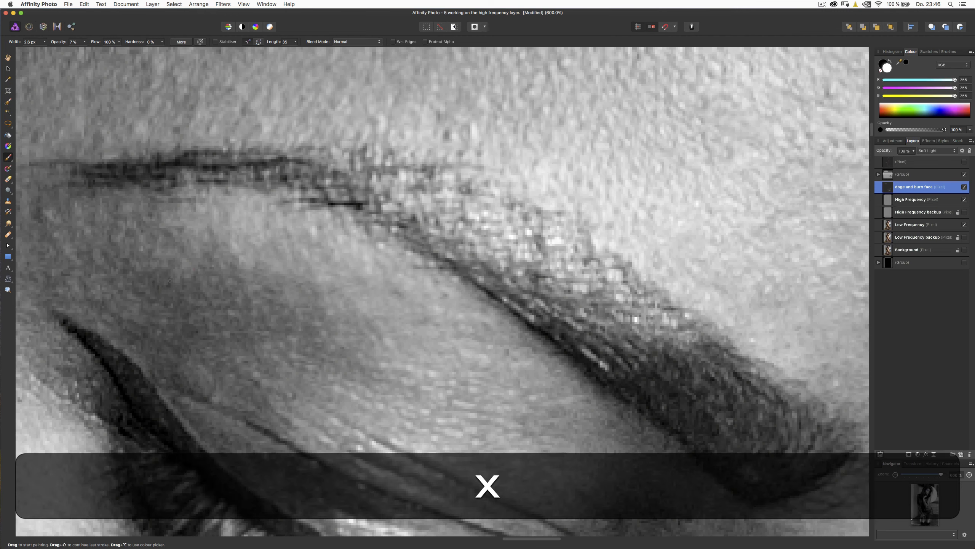
key(x)
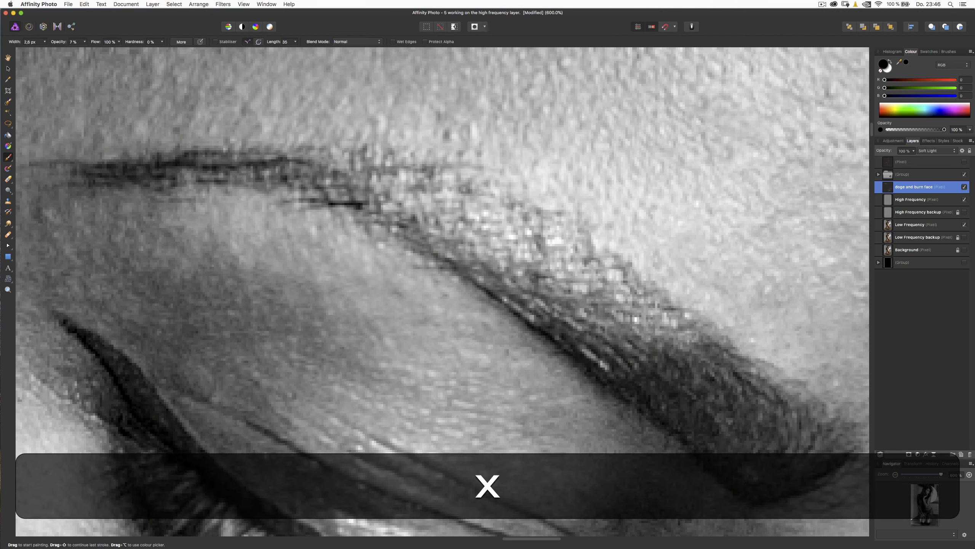
- Dodge the dark specks in the shadow between the inner eye corner and the eyebrow with short white strokes
key(space)
drag(639, 448, 367, 162)
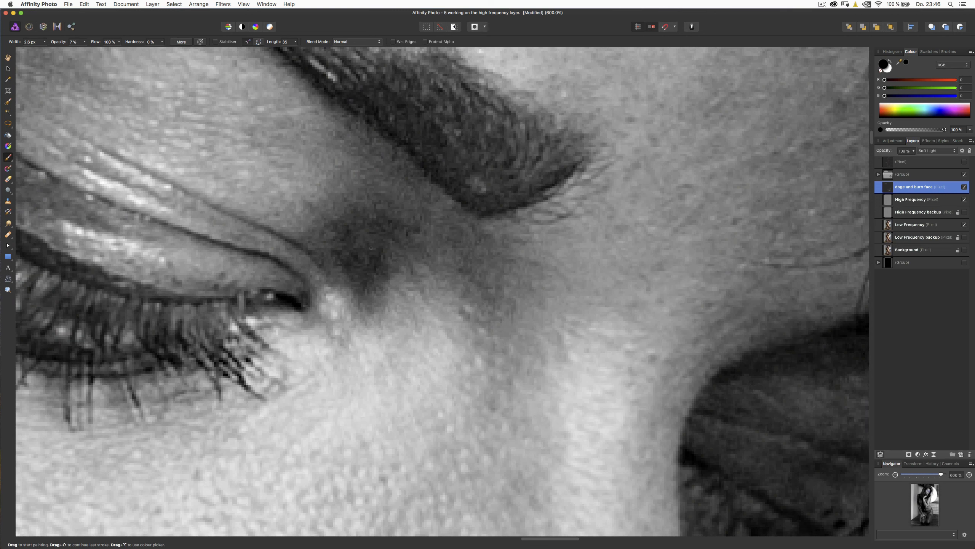
key(x)
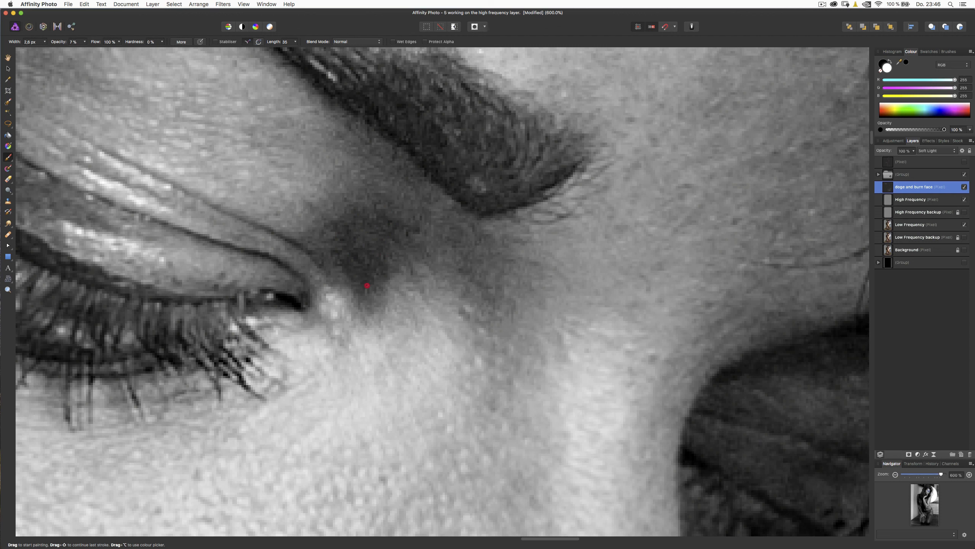
click(367, 286)
click(388, 219)
click(392, 241)
click(370, 278)
click(359, 250)
click(394, 234)
click(338, 268)
- Expand the black-and-white helper group and compare the abdomen at 150% zoom with the group's active Levels adjustment off and on
key(super+minus)
key(super+minus)
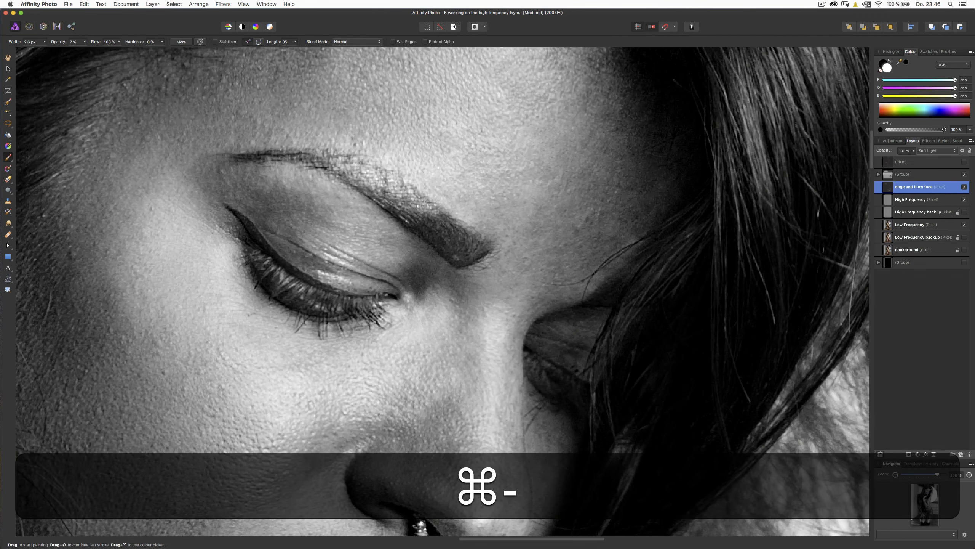
key(super+minus)
key(space)
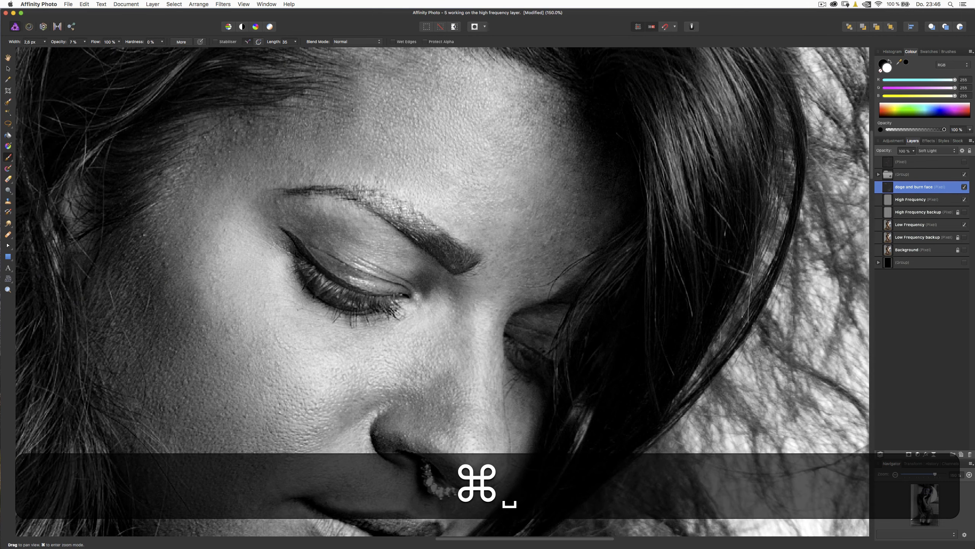
mouse_move(376, 423)
mouse_down()
mouse_move(435, 141)
mouse_move(356, 400)
mouse_move(447, 148)
mouse_move(475, 98)
mouse_move(374, 202)
mouse_move(398, 428)
mouse_move(474, 100)
mouse_move(412, 124)
mouse_move(455, 360)
mouse_move(447, 275)
mouse_move(484, 355)
mouse_move(475, 355)
mouse_up()
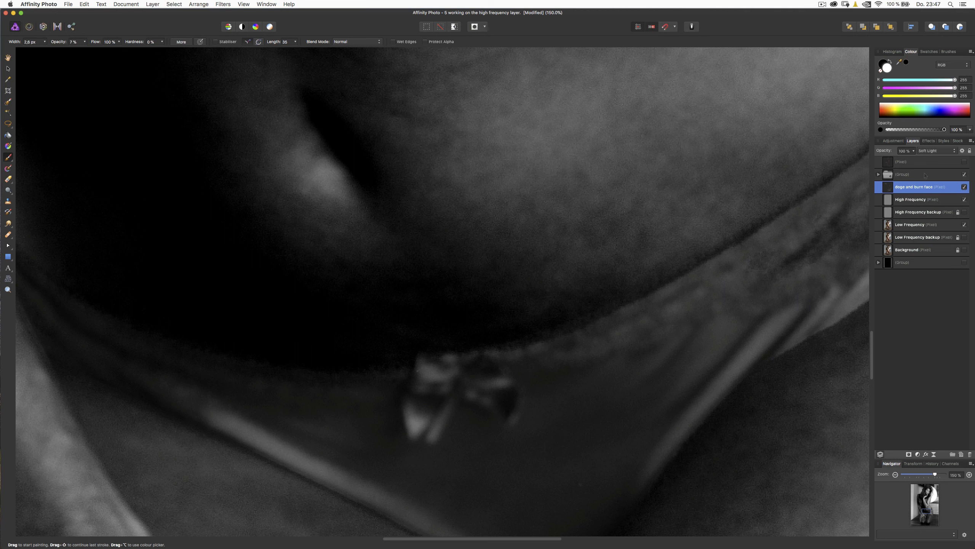
drag(926, 175, 925, 165)
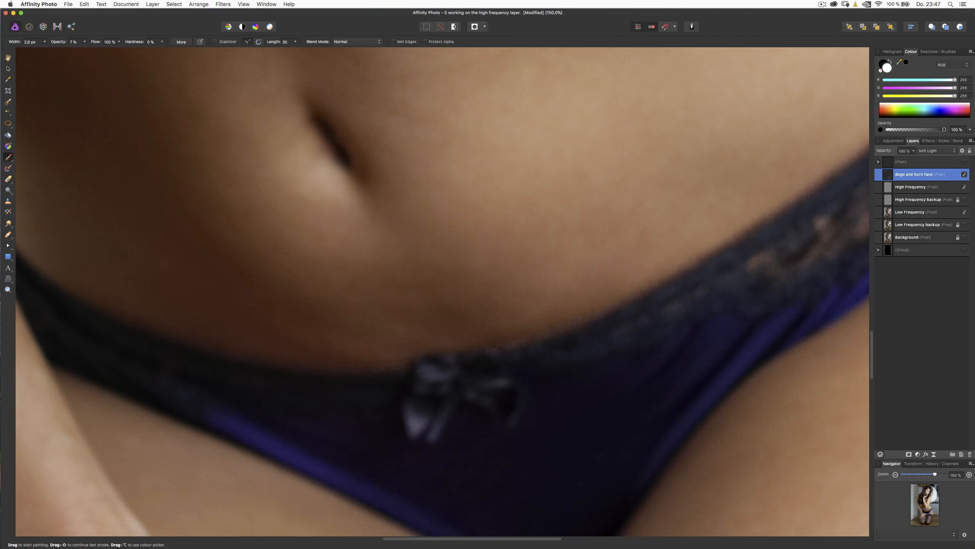
key(super+z)
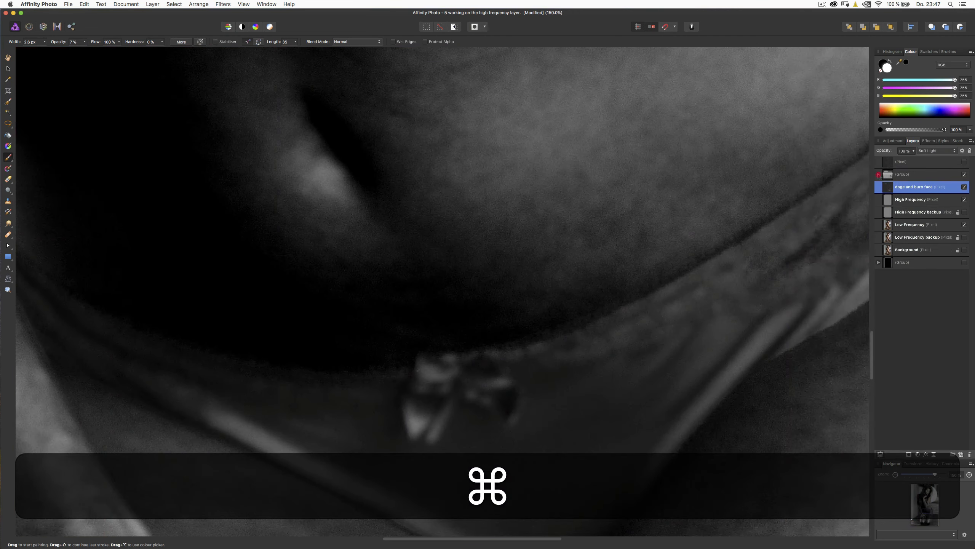
click(879, 175)
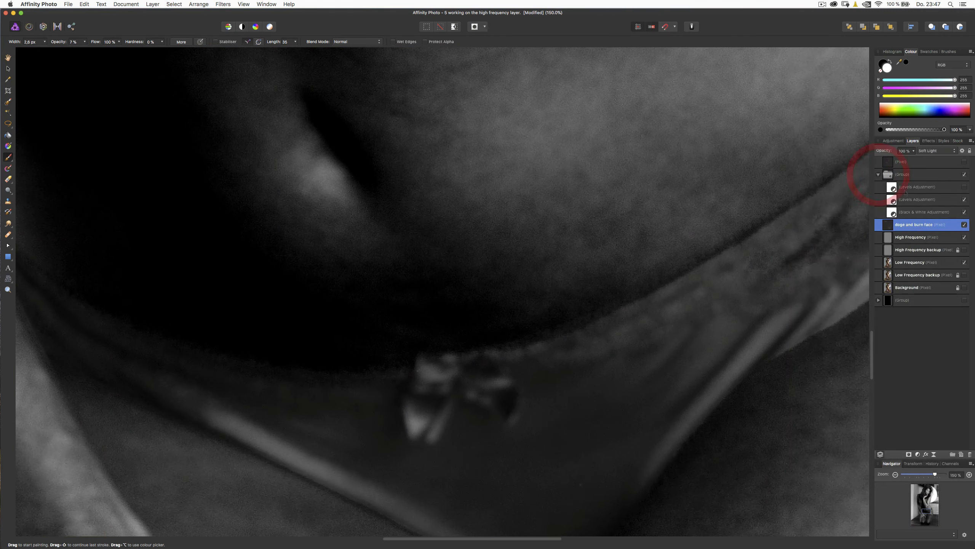
click(965, 199)
click(965, 199)
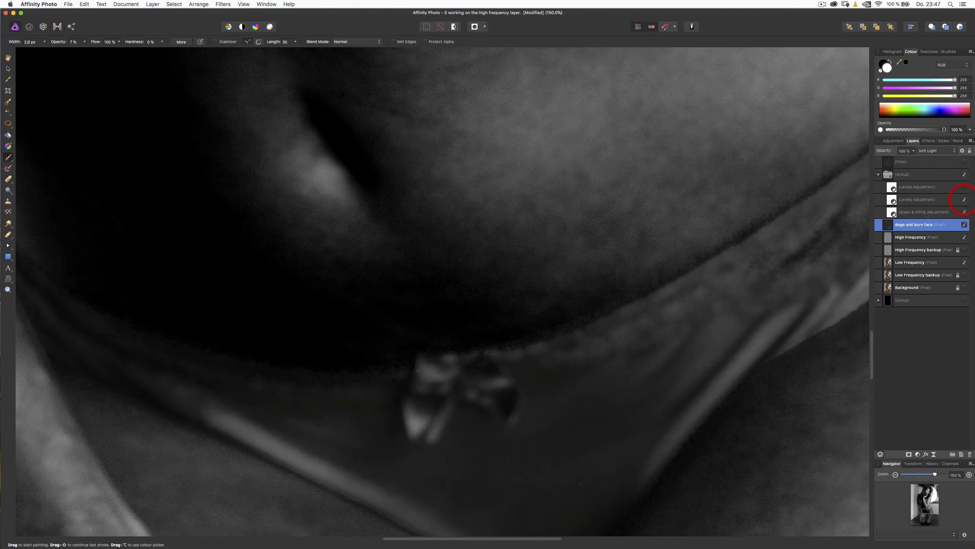
- Set Red to -28 % in the helper group's Black & White adjustment and reselect the face dodge-and-burn layer
click(920, 213)
double_click(919, 213)
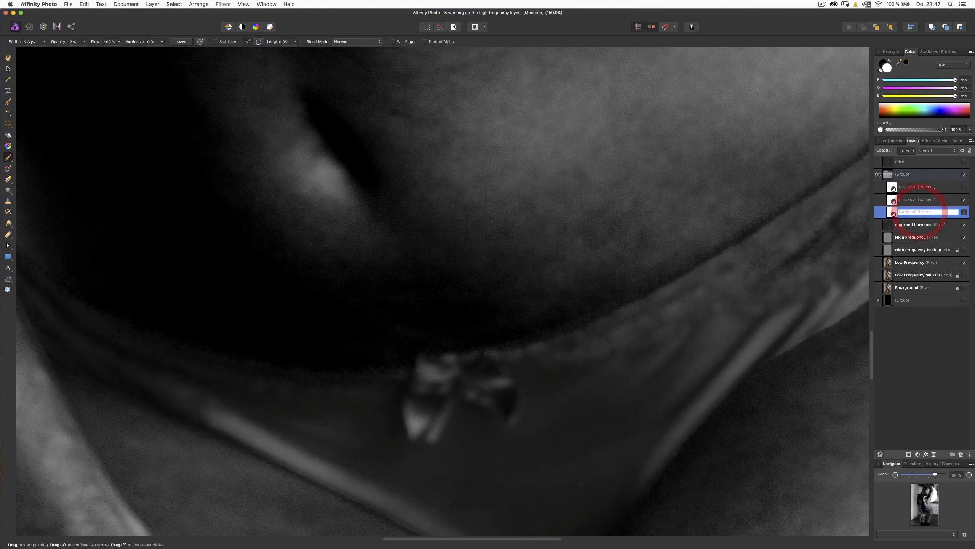
double_click(891, 212)
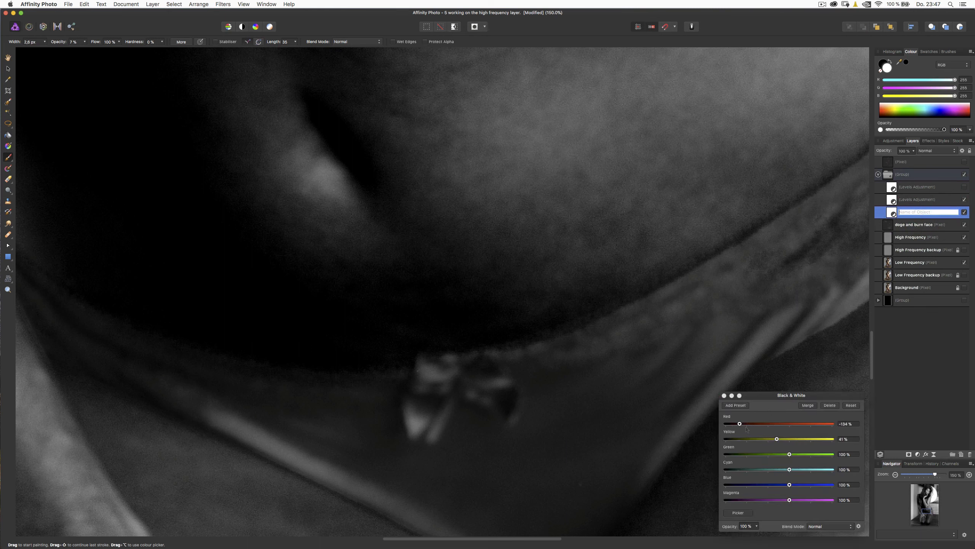
drag(740, 424, 759, 424)
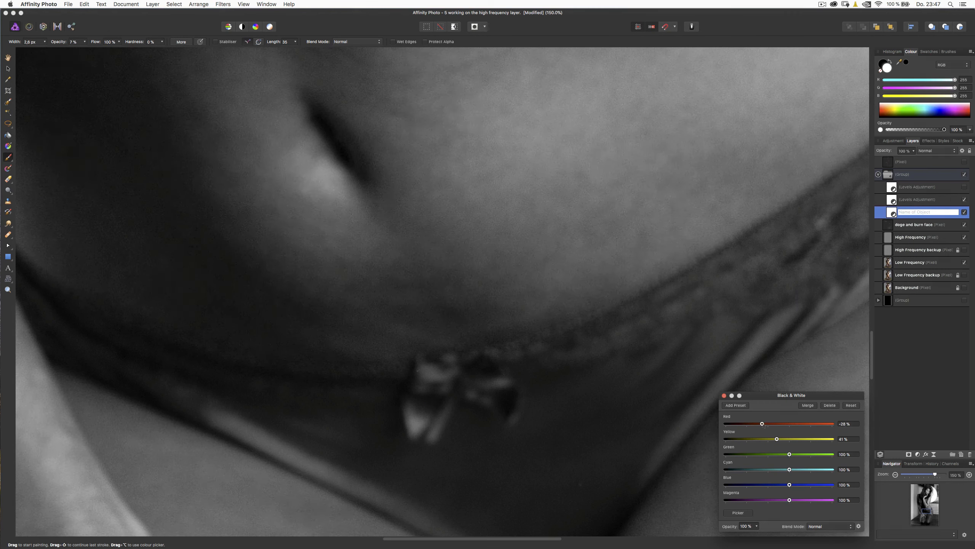
click(908, 227)
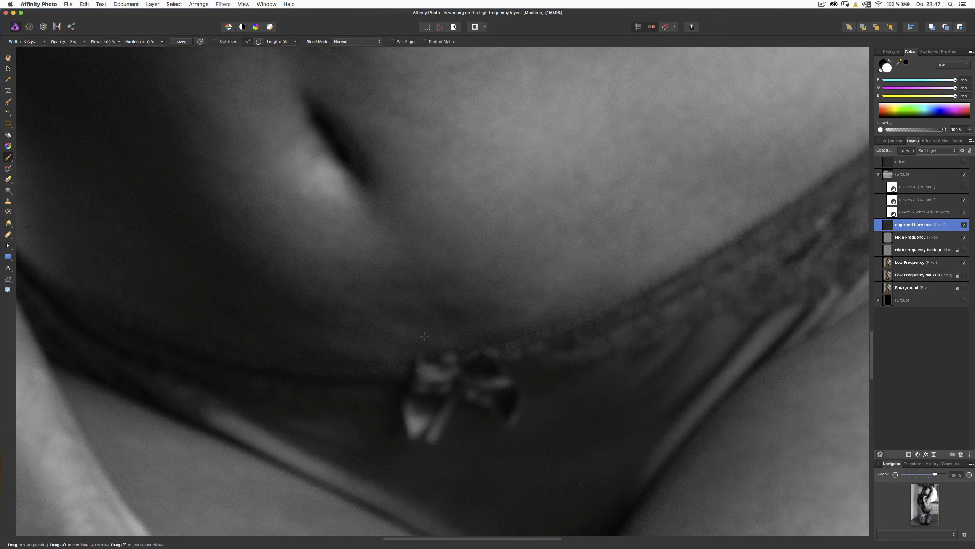
- Enlarge the brush to about 27.8 px and set its colour to black, keeping the face dodge-and-burn layer selected
drag(420, 330, 439, 331)
key(x)
click(921, 213)
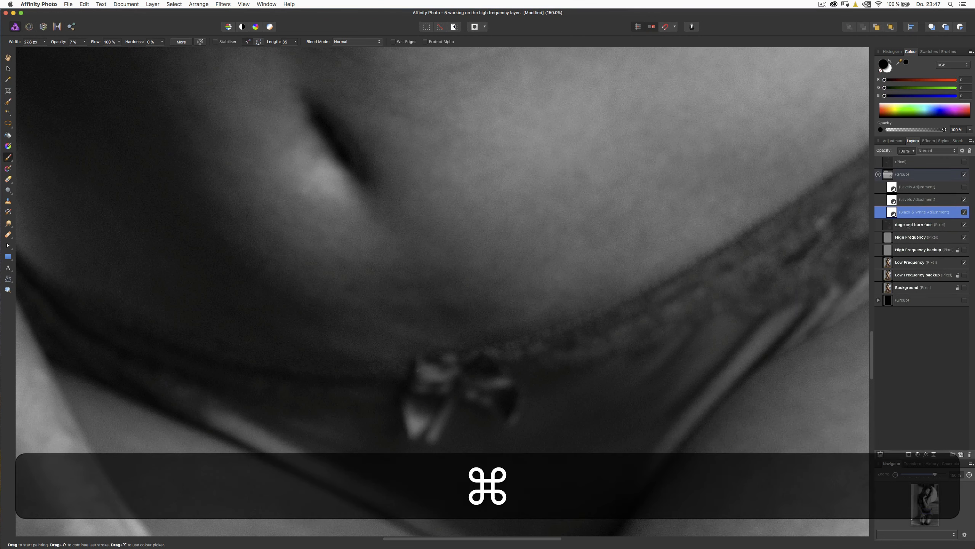
click(922, 228)
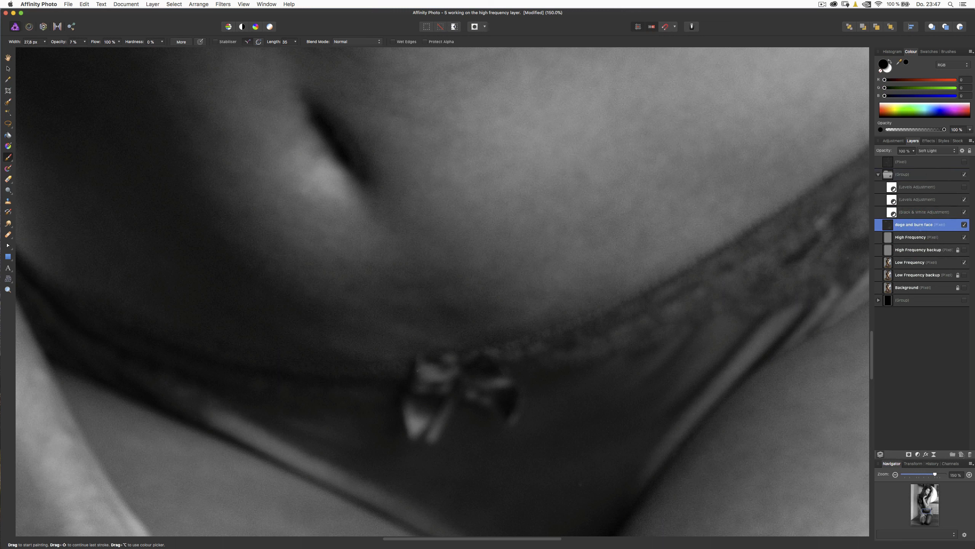
- Add a pixel layer above the face dodge-and-burn layer, set it to Soft Light and name it "dodge burn body"
click(962, 454)
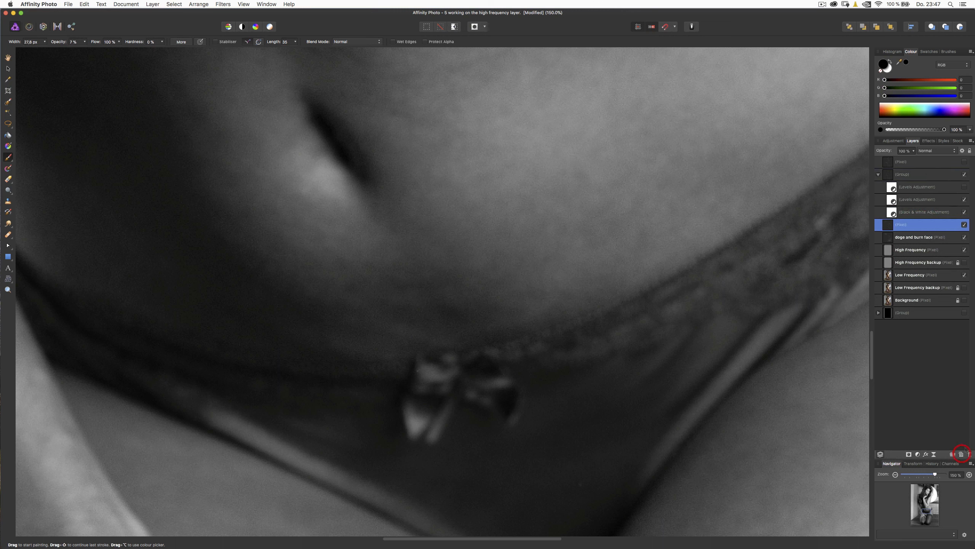
click(931, 153)
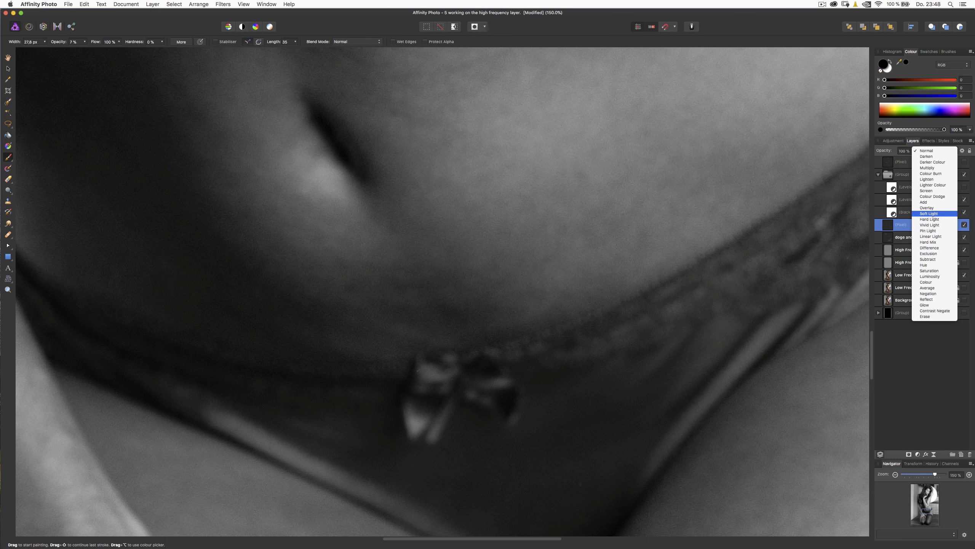
click(928, 214)
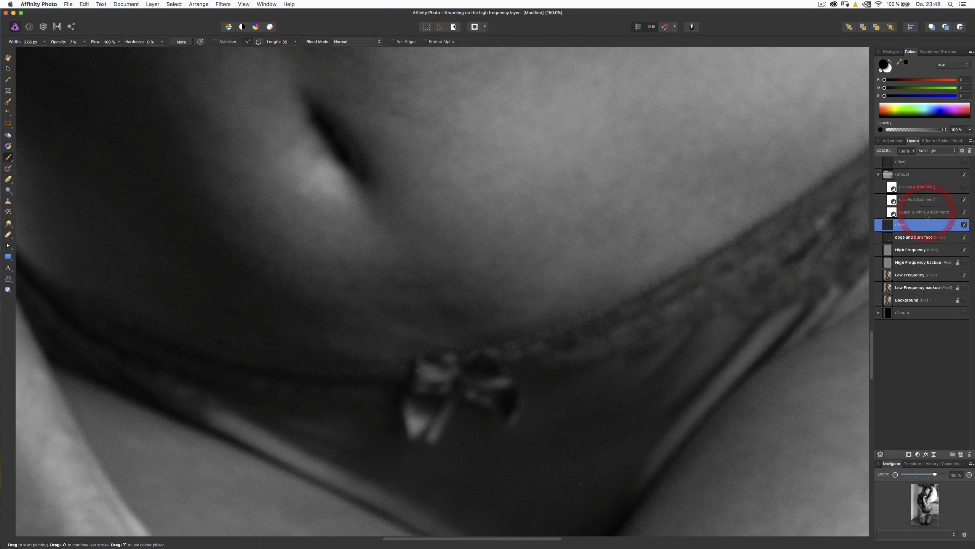
double_click(906, 226)
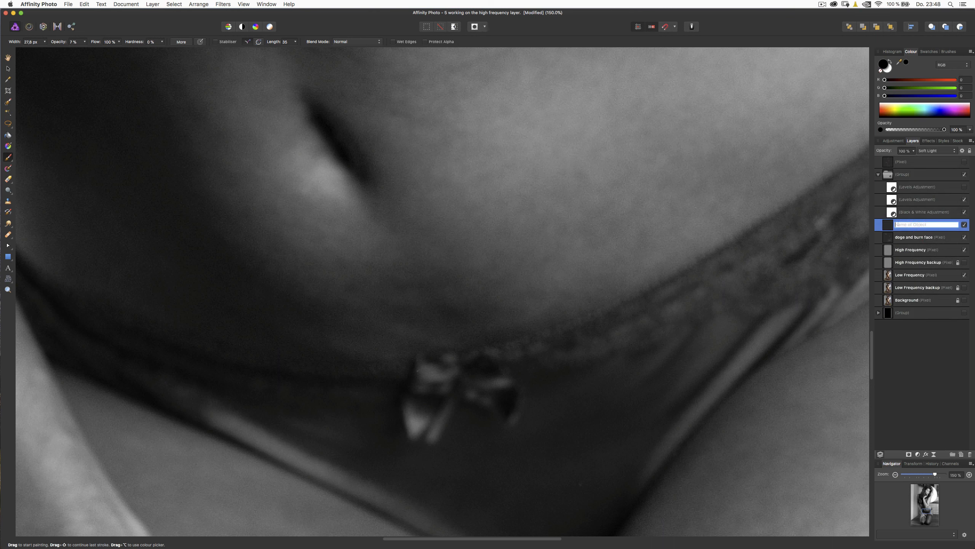
text(dodge)
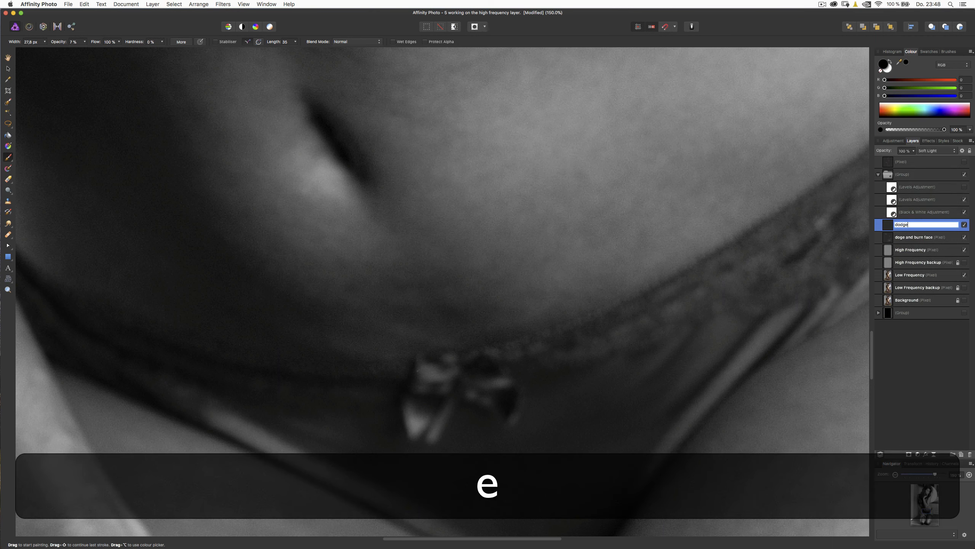
text( burn body)
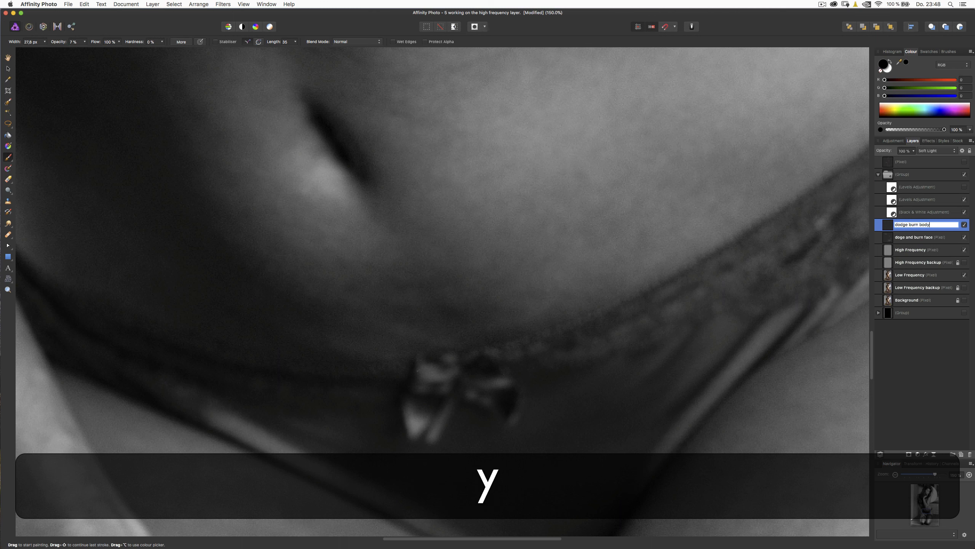
key(Return)
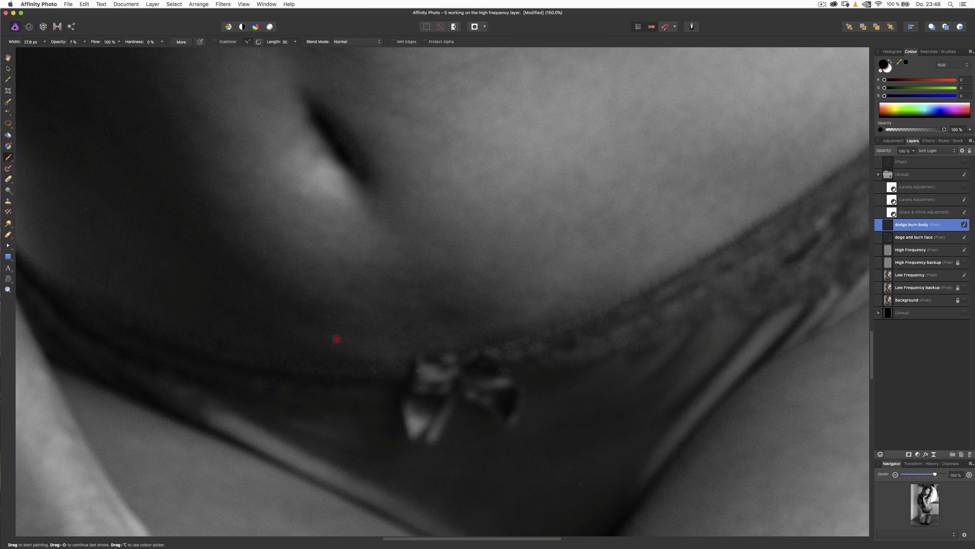
- Try burning and dodging the uneven lower abdomen above the waistband with the brush at 7 % opacity
mouse_move(337, 338)
mouse_down()
mouse_move(371, 348)
mouse_move(388, 341)
mouse_up()
key(x)
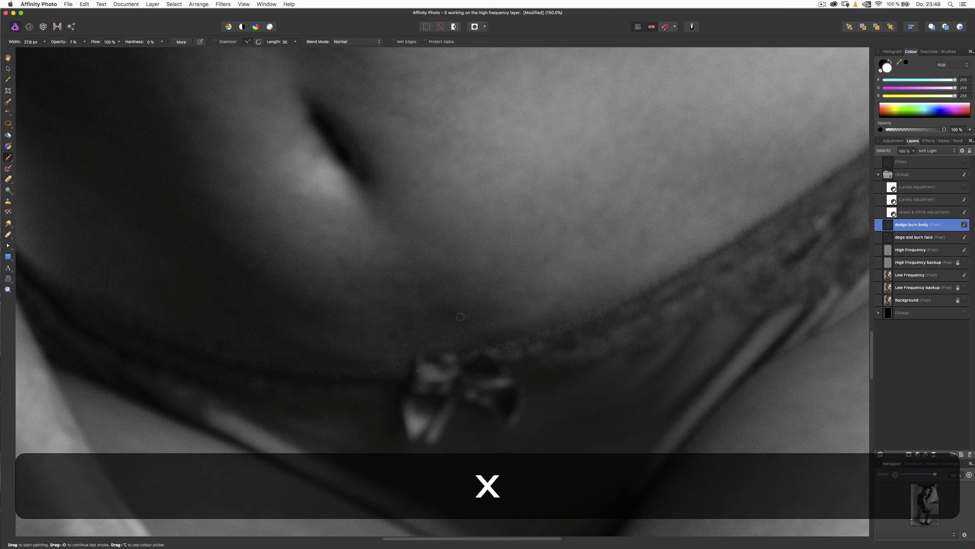
mouse_move(460, 317)
mouse_down()
mouse_move(445, 320)
mouse_move(445, 310)
mouse_move(467, 318)
mouse_move(405, 331)
mouse_move(419, 330)
mouse_up()
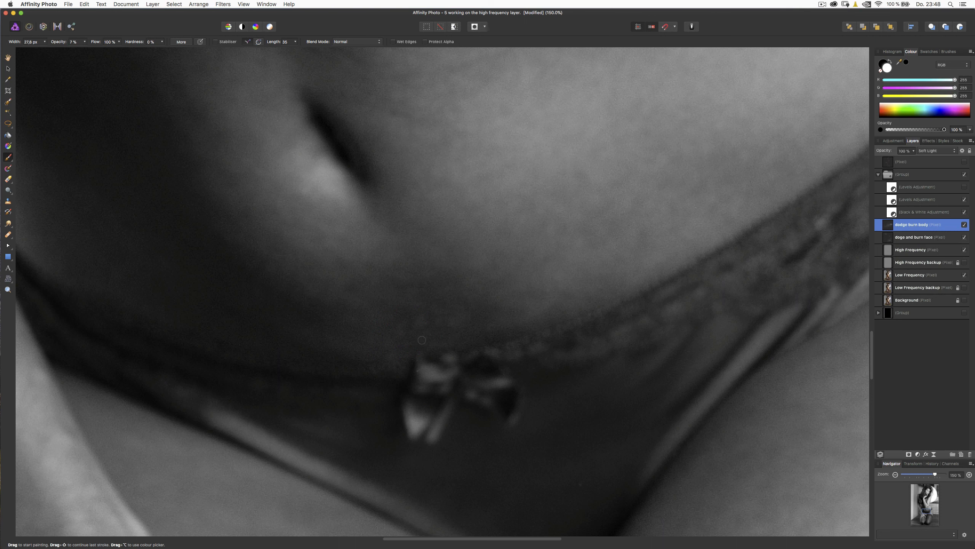
key(super+z)
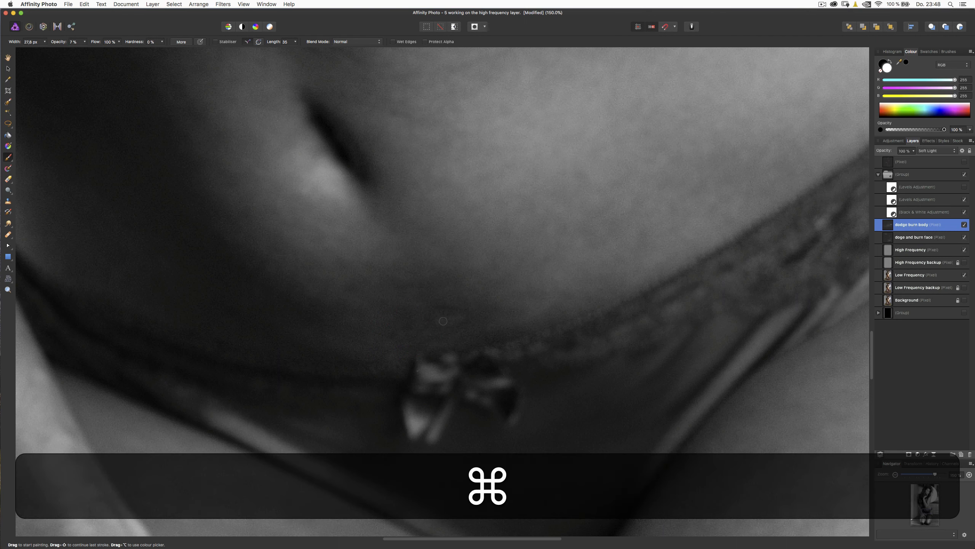
key(super+z)
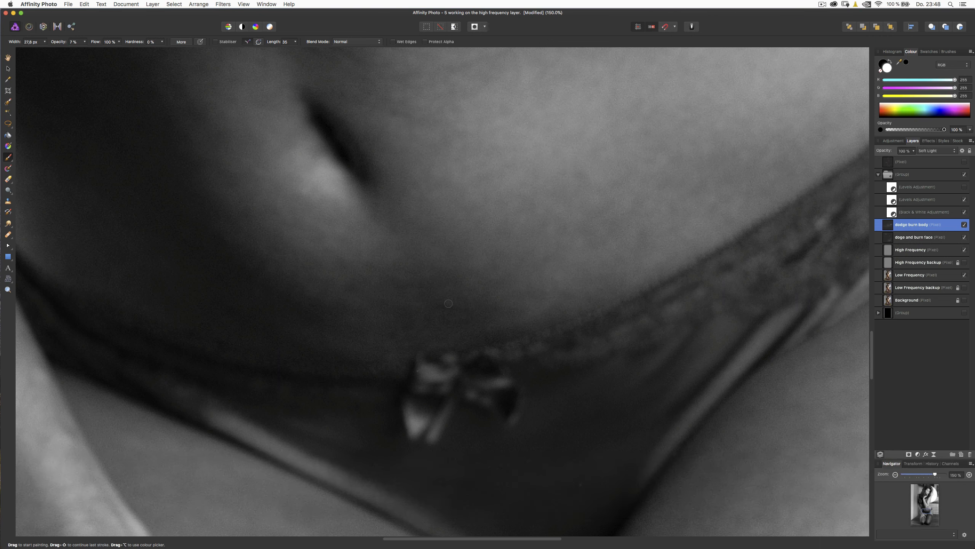
- Lower the brush opacity to 3 % and its width to about 24.7 px, and dodge the dark patch above the bow with white
key(3)
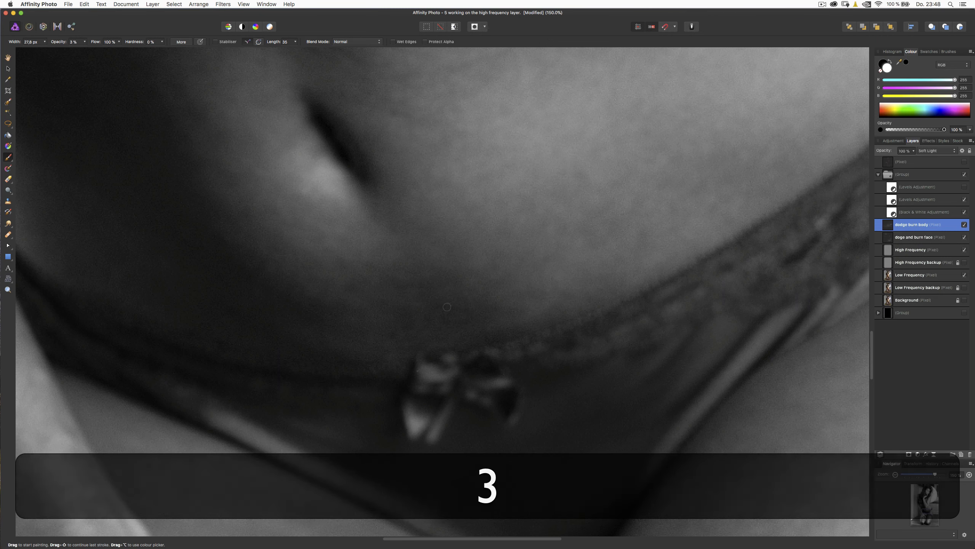
drag(452, 312, 466, 313)
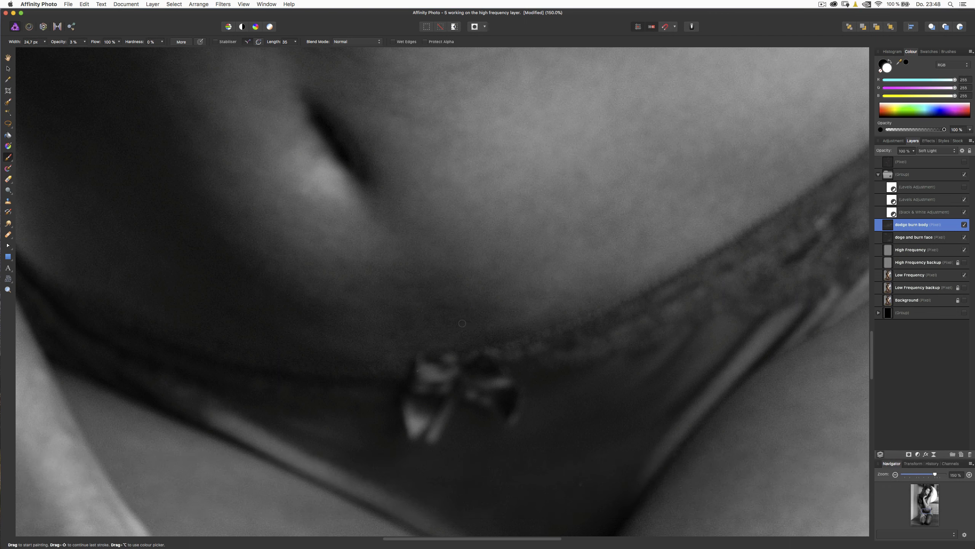
mouse_move(449, 306)
mouse_down()
mouse_move(431, 313)
mouse_move(446, 322)
mouse_move(436, 320)
mouse_up()
- Burn the bright patches across the lower abdomen, from below the navel along the waistband, with black
key(y)
key(x)
mouse_move(401, 325)
mouse_down()
mouse_move(386, 349)
mouse_move(430, 332)
mouse_move(388, 361)
mouse_up()
click(397, 342)
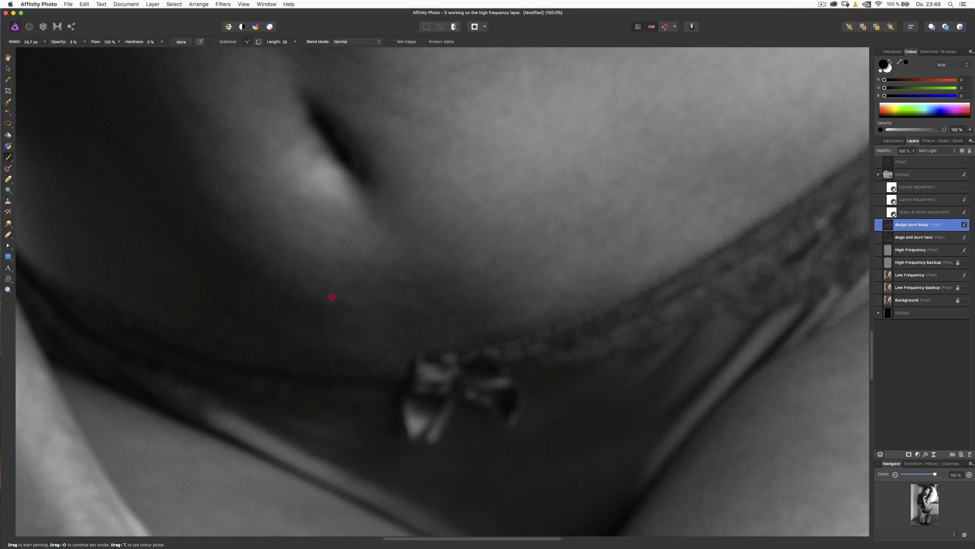
click(310, 293)
drag(330, 341, 389, 354)
mouse_move(493, 326)
mouse_down()
mouse_move(540, 308)
mouse_move(530, 306)
mouse_up()
drag(511, 303, 502, 305)
drag(425, 324, 402, 331)
- Dodge the skin just above the bow with white and compare the abdomen with the body layer hidden and shown
key(x)
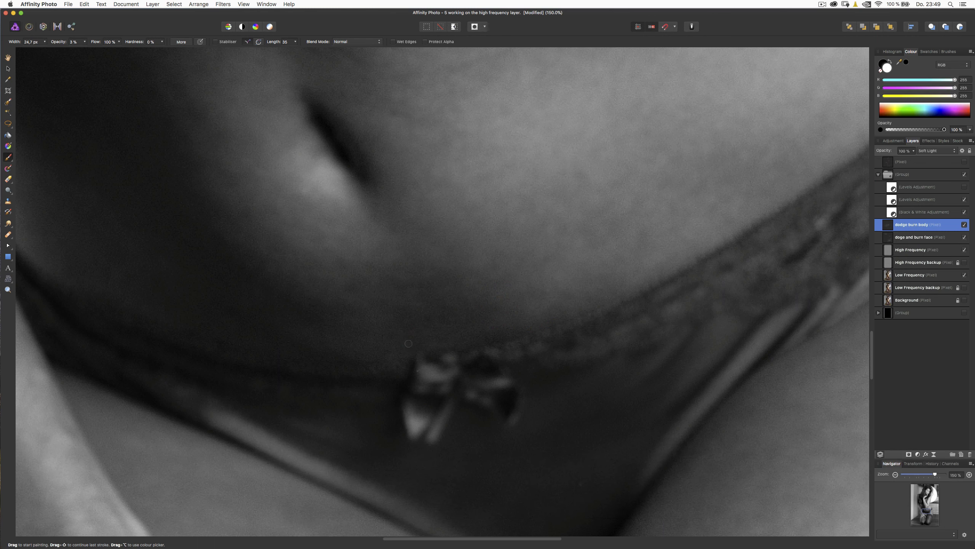
drag(409, 328, 430, 325)
click(964, 225)
click(965, 224)
click(964, 225)
click(964, 225)
- Burn a small spot beside the bow with black and dodge the darker band below the navel with white
key(x)
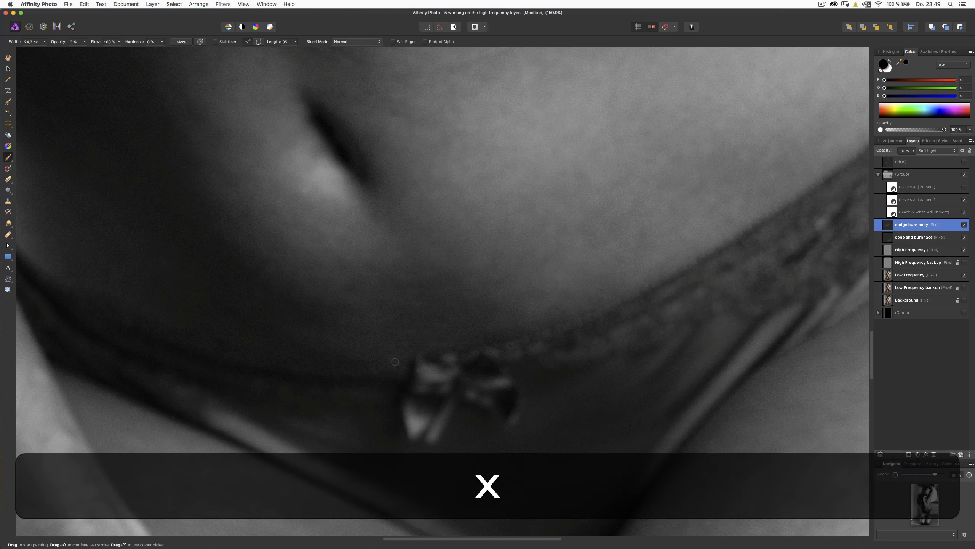
click(401, 345)
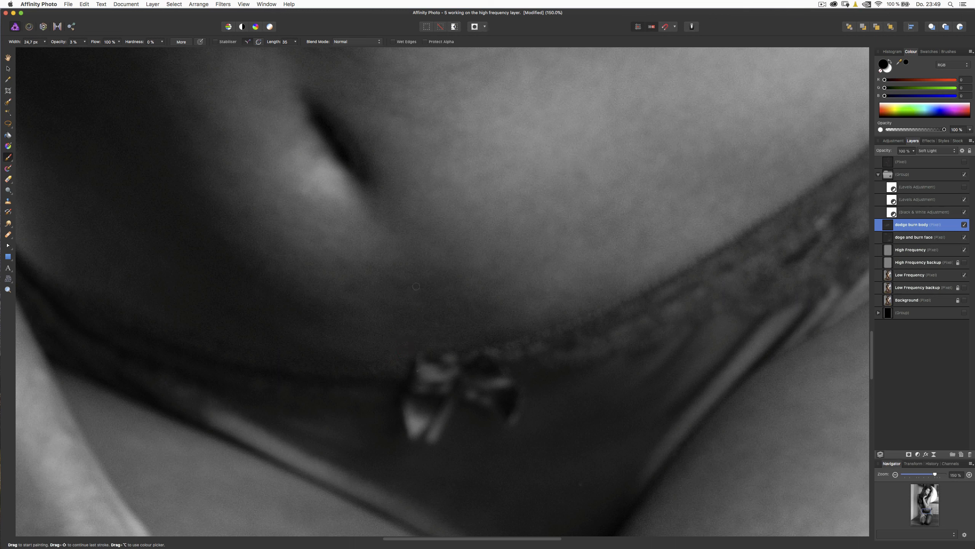
key(x)
drag(394, 284, 439, 282)
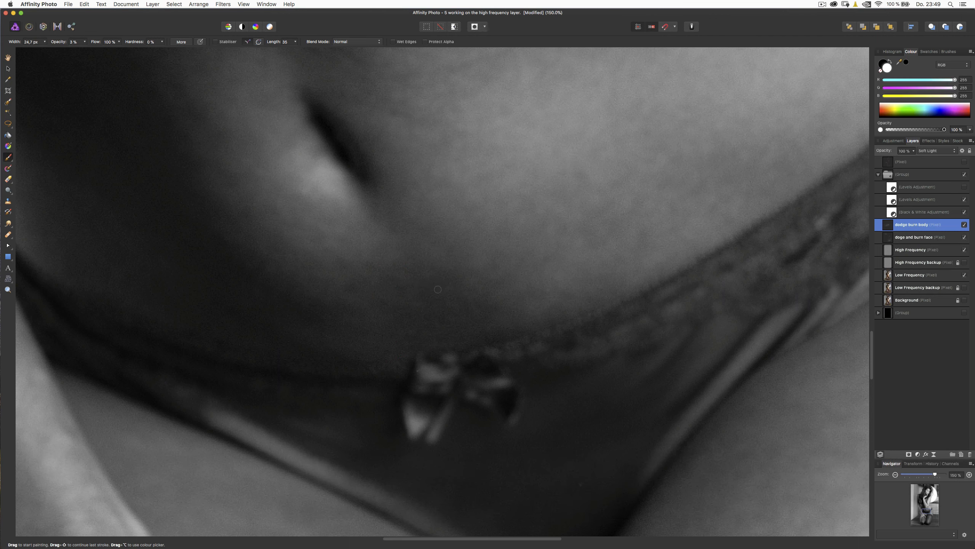
- Lower the helper group's Black & White adjustment to -178 % red to reveal uneven skin on the upper arm
key(super+minus)
key(super+minus)
key(super+minus)
key(super+minus)
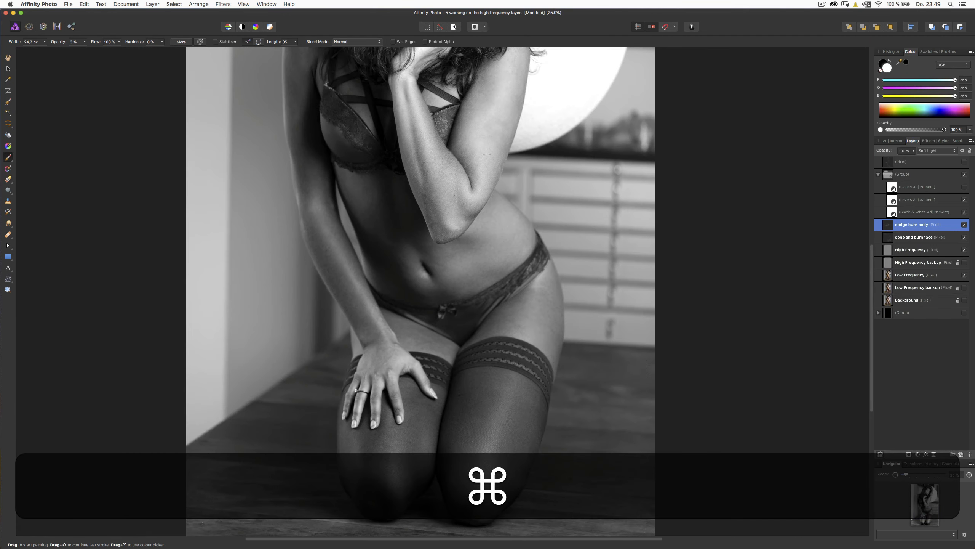
key(space)
drag(482, 152, 427, 257)
key(super+plus)
key(super+plus)
key(super+plus)
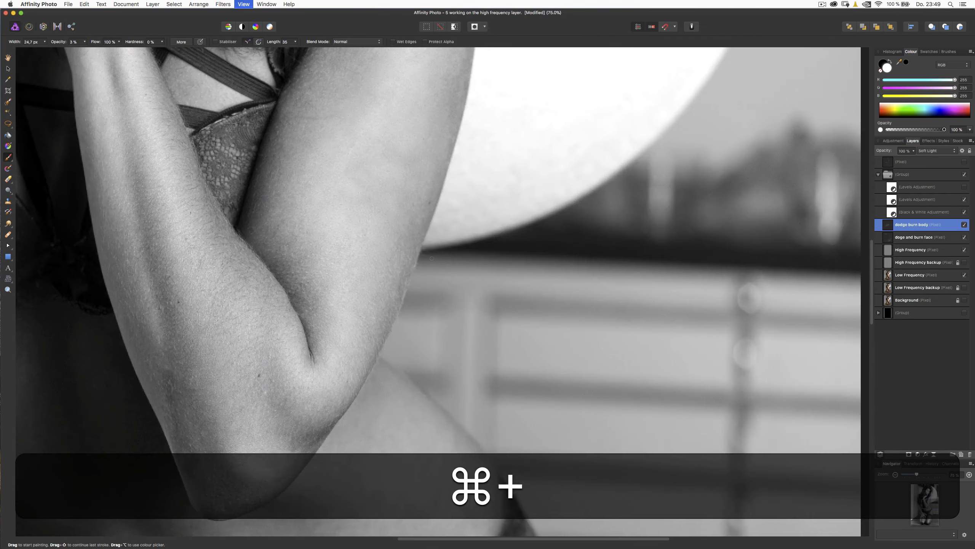
key(space)
drag(388, 164, 411, 325)
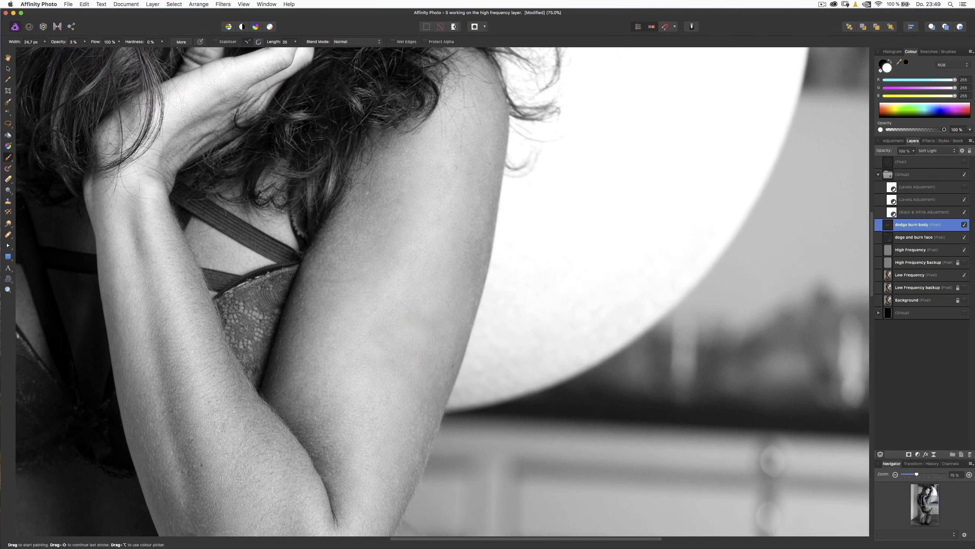
click(907, 211)
double_click(892, 212)
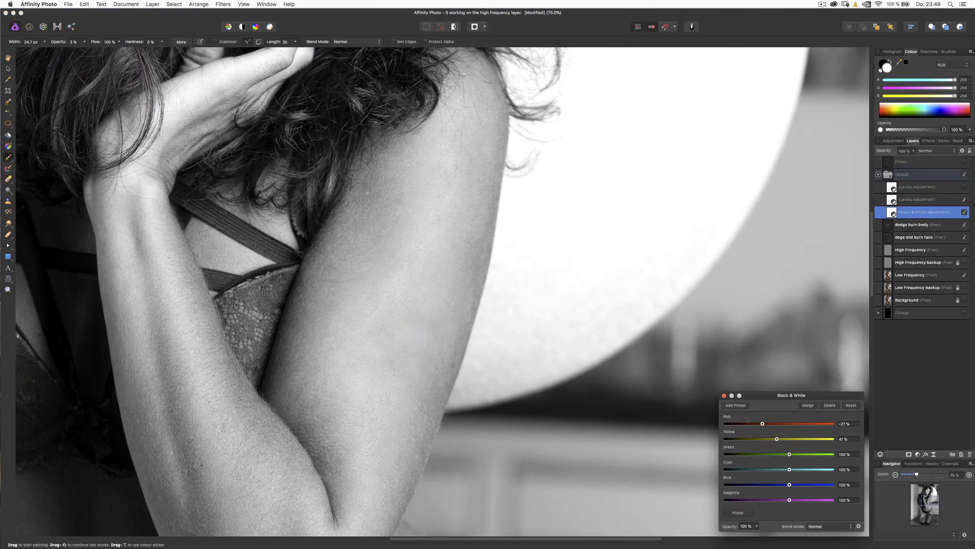
drag(759, 424, 722, 424)
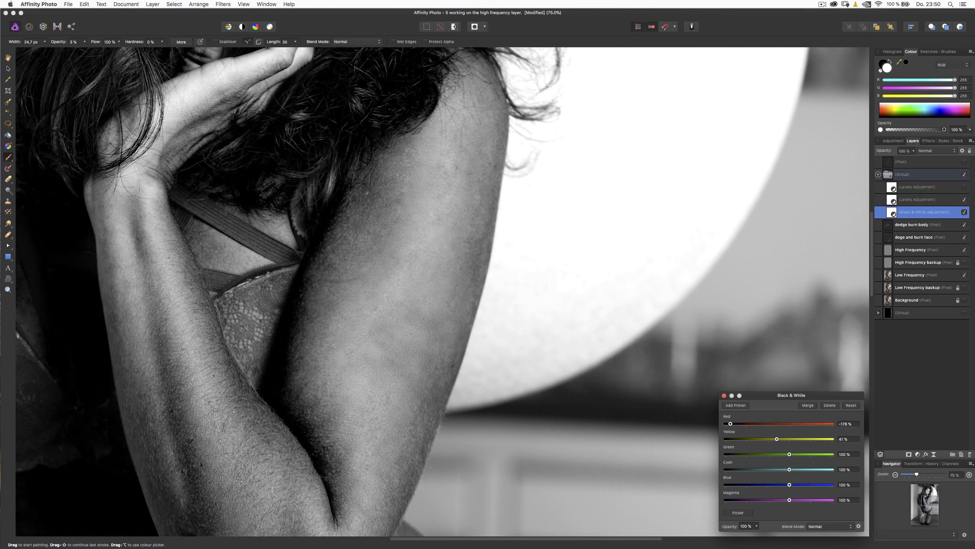
- Select the dodge burn body layer, enlarge the brush and dodge the dark patches in the middle of the upper arm with white
drag(418, 333, 428, 332)
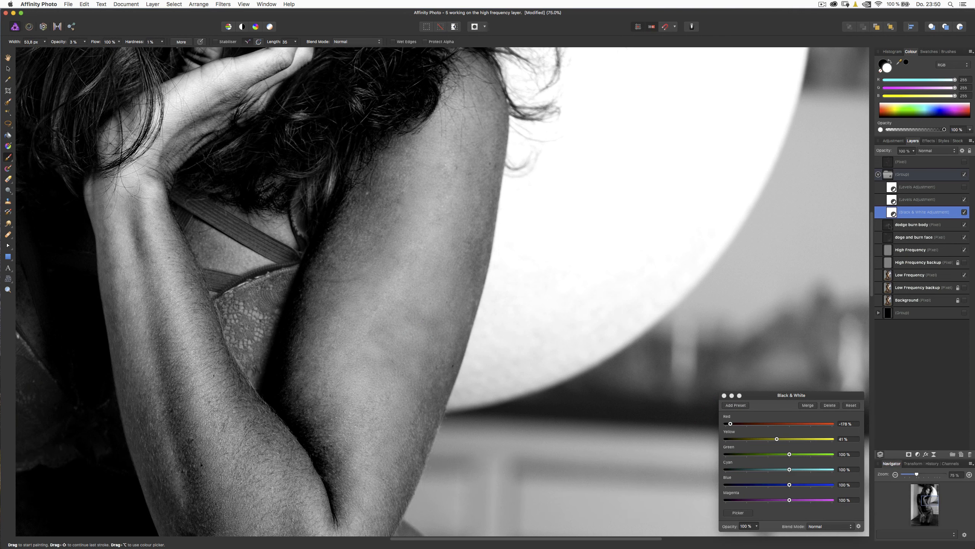
click(914, 226)
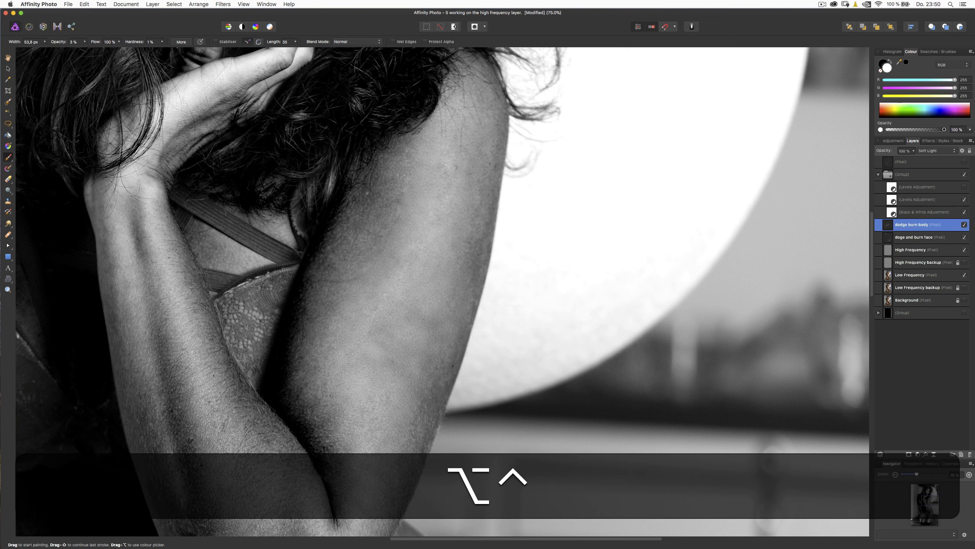
drag(418, 324, 409, 318)
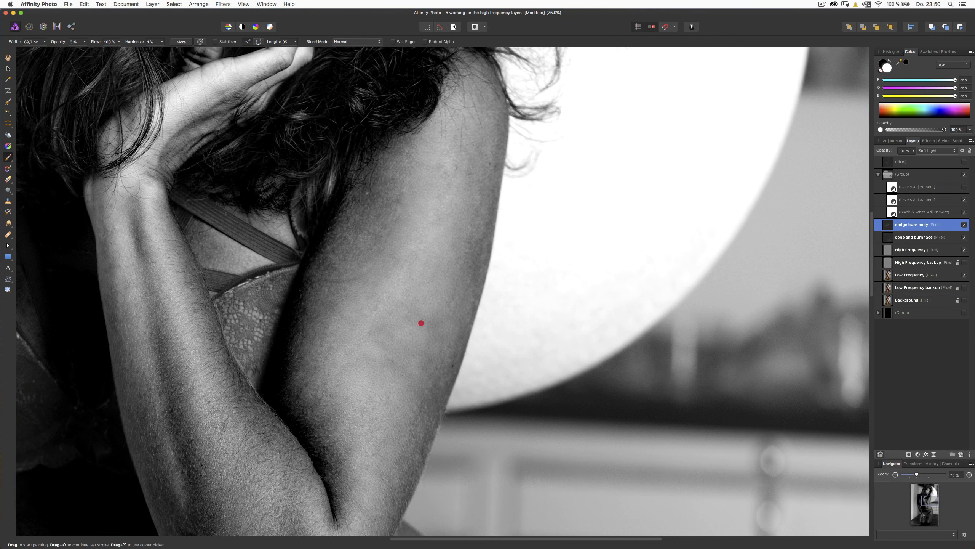
click(432, 323)
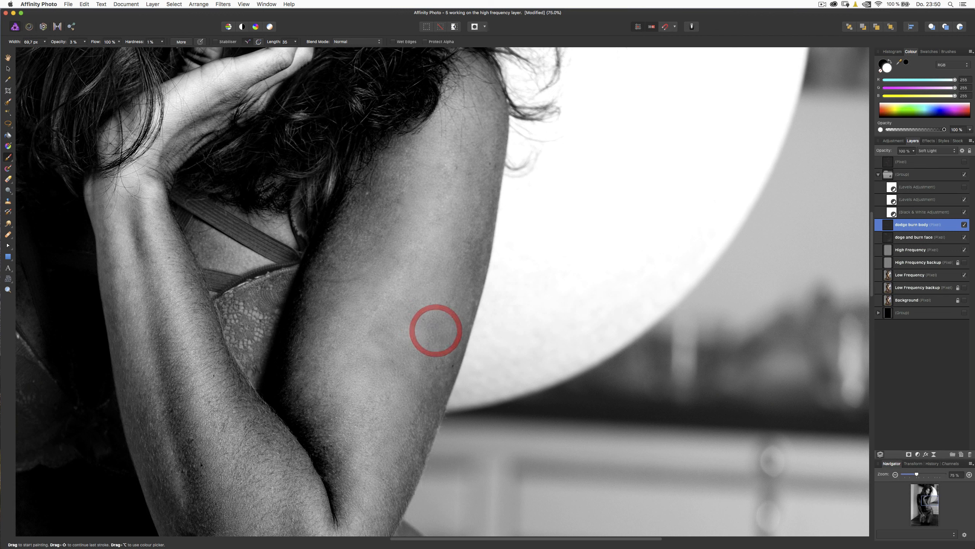
mouse_move(375, 337)
mouse_down()
mouse_move(384, 357)
mouse_move(401, 372)
mouse_move(434, 354)
mouse_move(432, 323)
mouse_move(407, 311)
mouse_up()
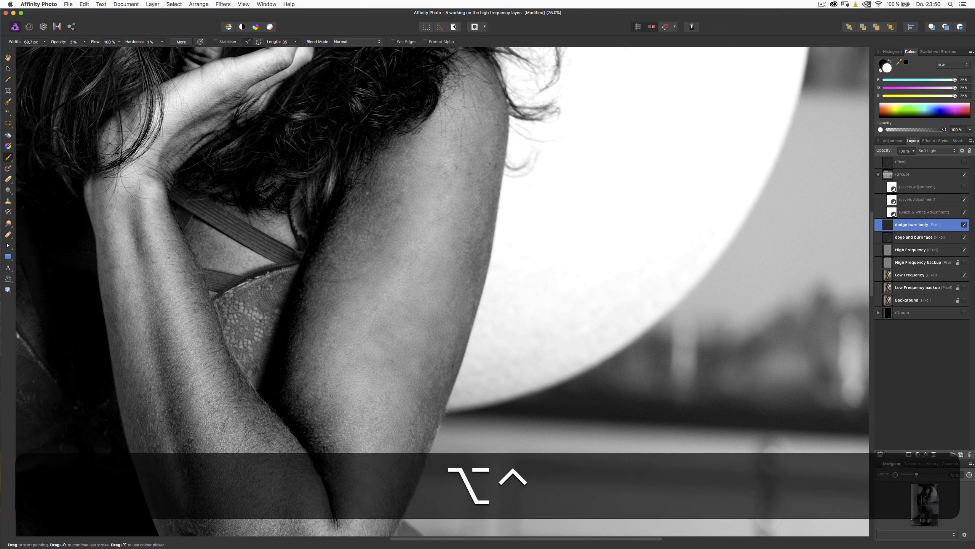
- Reduce the brush width and dodge the darker skin along the outer side of the upper arm
mouse_move(477, 245)
mouse_down()
mouse_move(475, 282)
mouse_move(489, 234)
mouse_move(482, 239)
mouse_up()
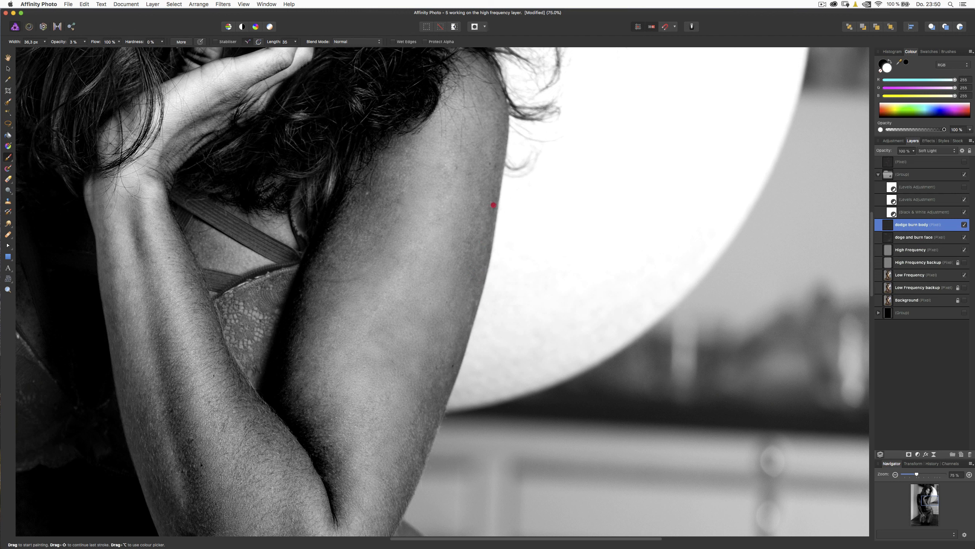
drag(494, 205, 490, 212)
mouse_move(445, 167)
mouse_down()
mouse_move(444, 181)
mouse_move(470, 189)
mouse_move(473, 206)
mouse_up()
mouse_move(472, 235)
mouse_down()
mouse_move(465, 264)
mouse_move(478, 251)
mouse_move(475, 278)
mouse_move(449, 312)
mouse_up()
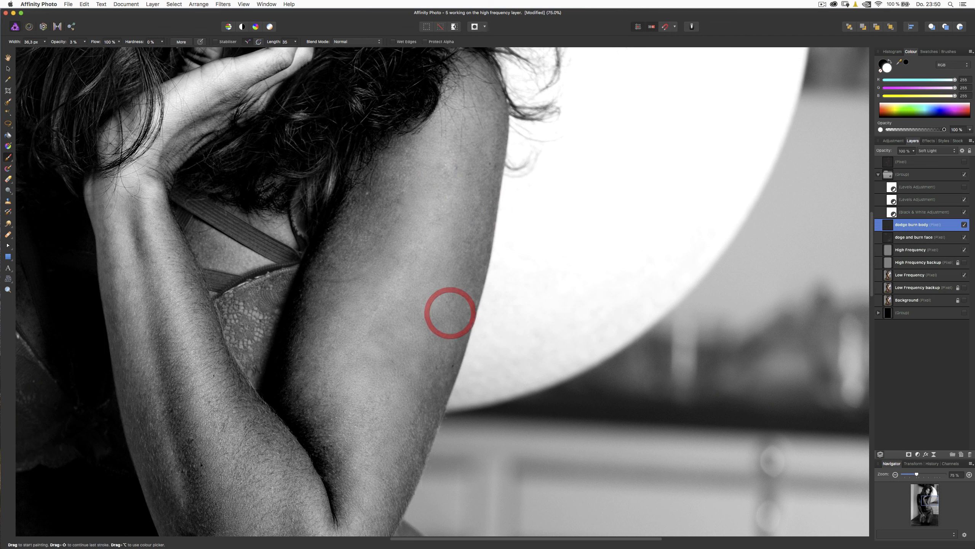
- Dodge the dark patches in the middle of the upper arm with a larger brush and burn a bright spot near its outer edge
key(ctrl+alt)
mouse_move(383, 331)
mouse_down()
mouse_move(384, 345)
mouse_move(396, 346)
mouse_move(386, 335)
mouse_move(390, 361)
mouse_move(354, 361)
mouse_move(358, 373)
mouse_up()
click(374, 333)
mouse_move(382, 327)
mouse_down()
mouse_move(419, 296)
mouse_move(441, 301)
mouse_move(398, 335)
mouse_move(421, 349)
mouse_move(408, 370)
mouse_up()
key(x)
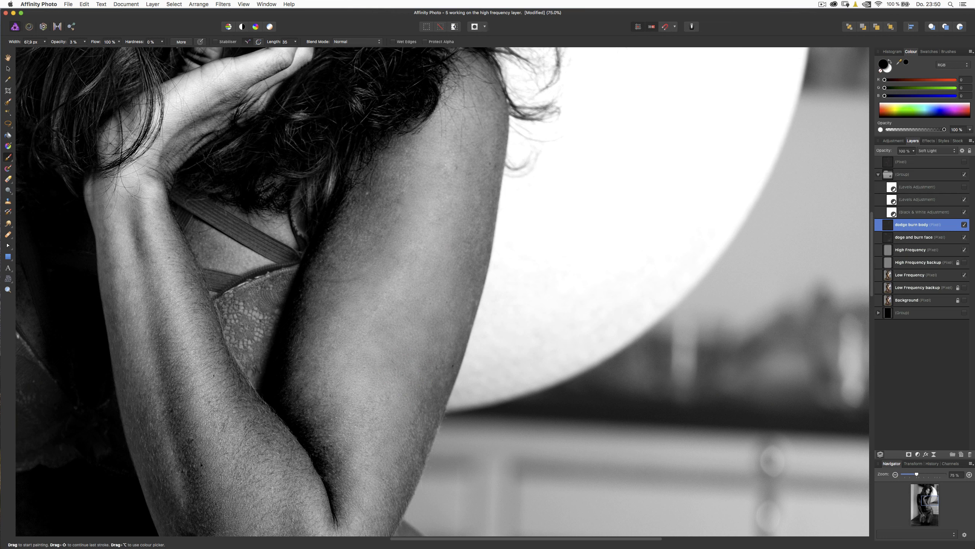
drag(456, 257, 446, 257)
key(x)
- Reduce the brush width to about 13.4 px and dodge small dark spots down the outer edge of the arm towards the elbow
drag(471, 242, 463, 242)
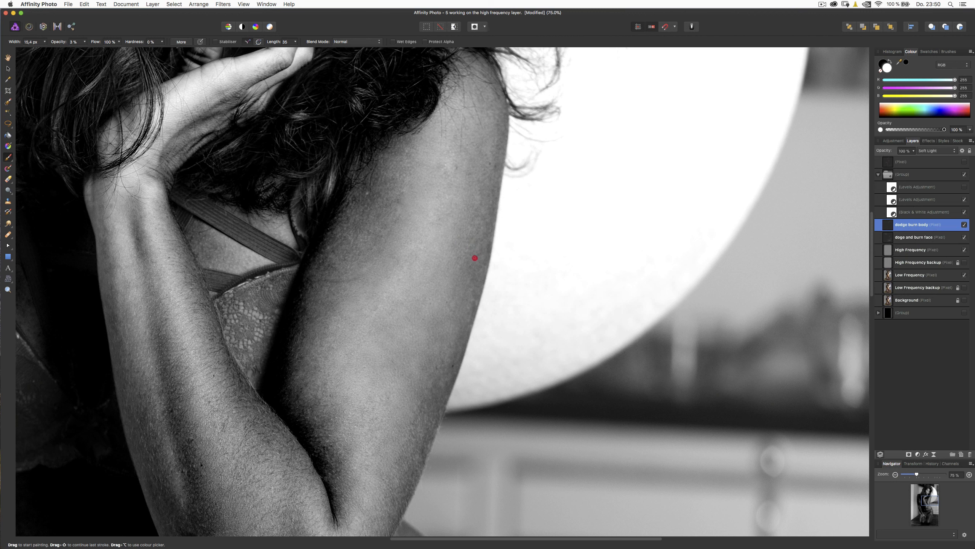
mouse_move(475, 258)
mouse_down()
mouse_move(478, 298)
mouse_move(458, 354)
mouse_up()
drag(418, 411, 435, 384)
drag(433, 388, 435, 389)
mouse_move(439, 389)
mouse_down()
mouse_move(439, 408)
mouse_move(421, 412)
mouse_move(414, 438)
mouse_move(419, 447)
mouse_move(430, 438)
mouse_up()
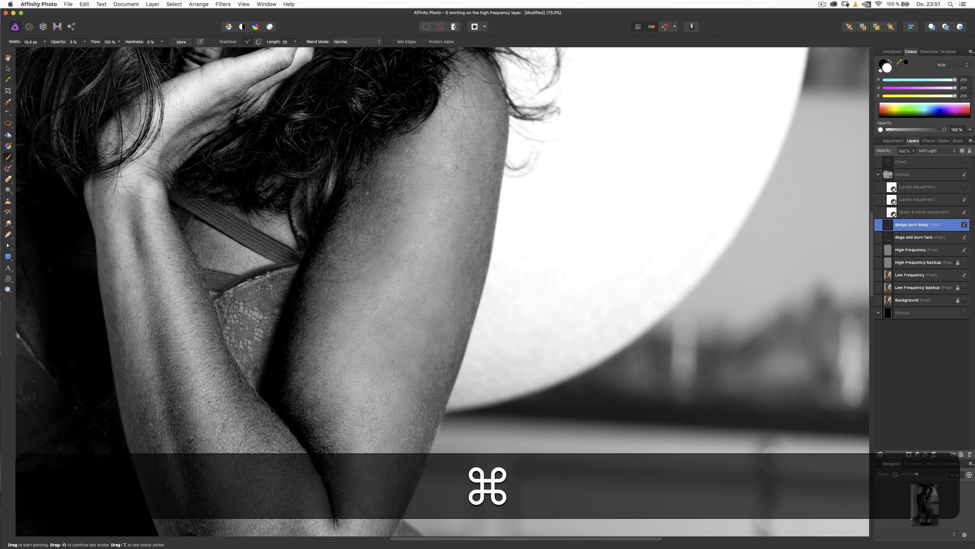
- Examine the whole portrait from a distance and the upper arm up close for uneven tones
key(super+minus)
key(super+minus)
key(super+minus)
key(super+minus)
key(super+minus)
key(super+minus)
key(super+minus)
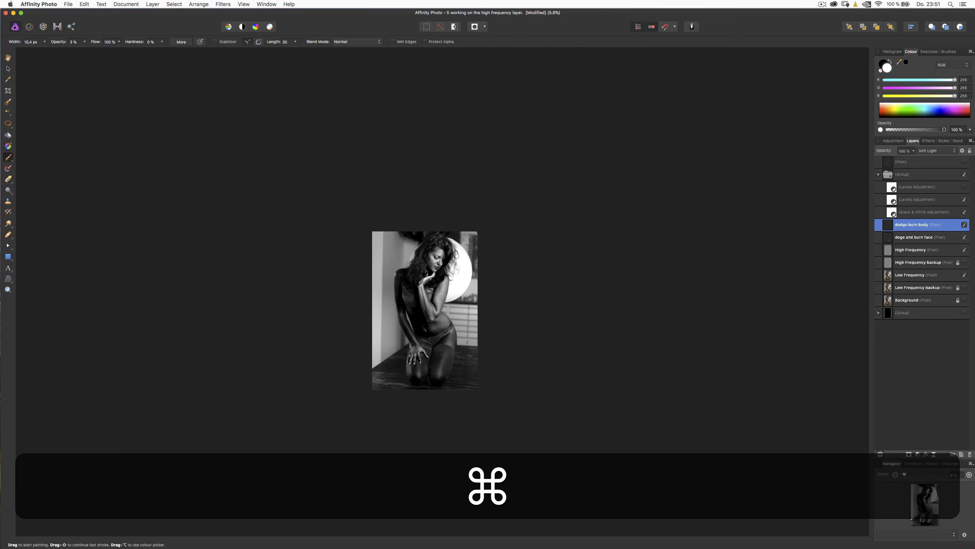
key(super+plus)
key(super+plus)
key(super+plus)
key(super+plus)
key(super+plus)
key(super+plus)
key(super+plus)
key(super+plus)
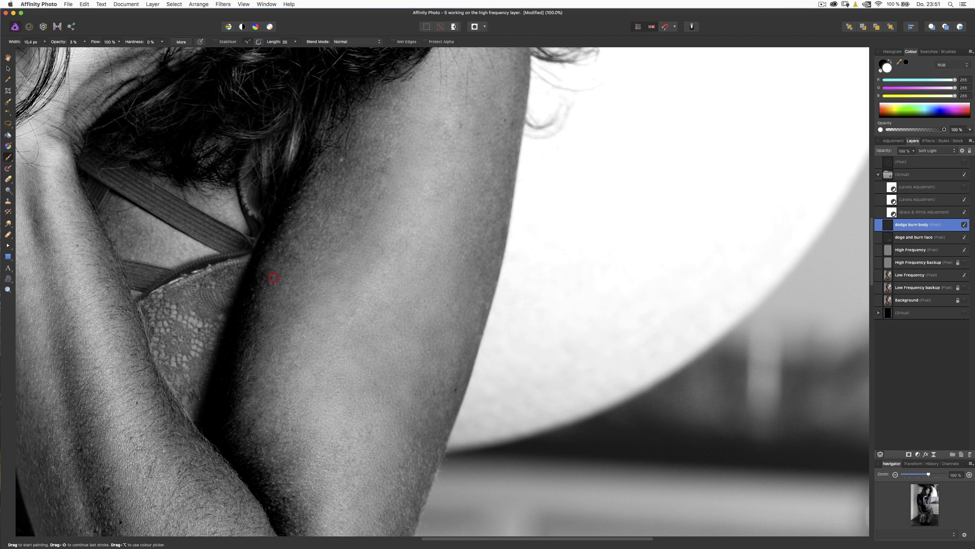
- Dodge the small dark spots on the inner side of the upper arm, below the hair, with white
drag(376, 206, 346, 257)
click(324, 277)
click(315, 283)
mouse_move(371, 174)
mouse_down()
mouse_move(364, 179)
mouse_move(383, 167)
mouse_up()
mouse_move(373, 174)
mouse_down()
mouse_move(357, 182)
mouse_move(355, 166)
mouse_up()
drag(295, 227, 298, 224)
click(294, 233)
key(x)
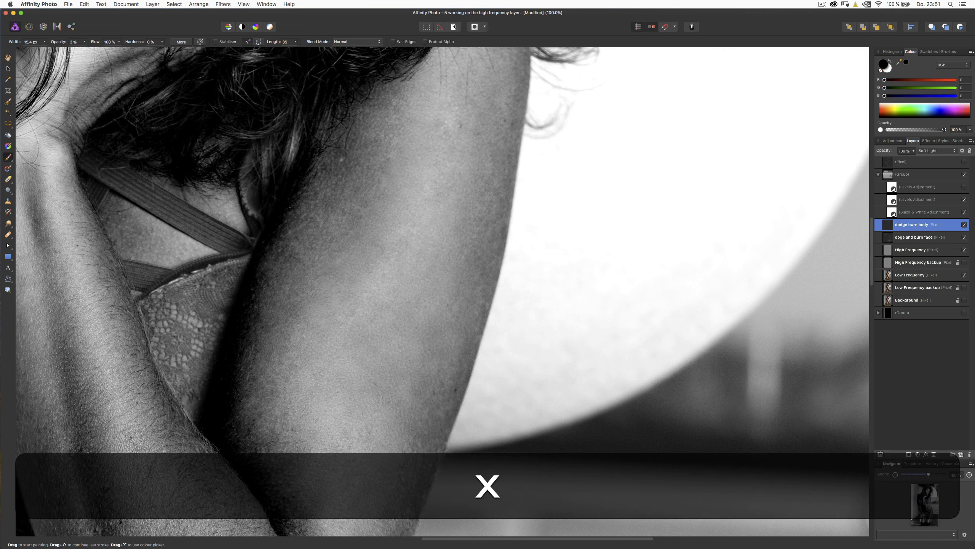
key(x)
click(299, 229)
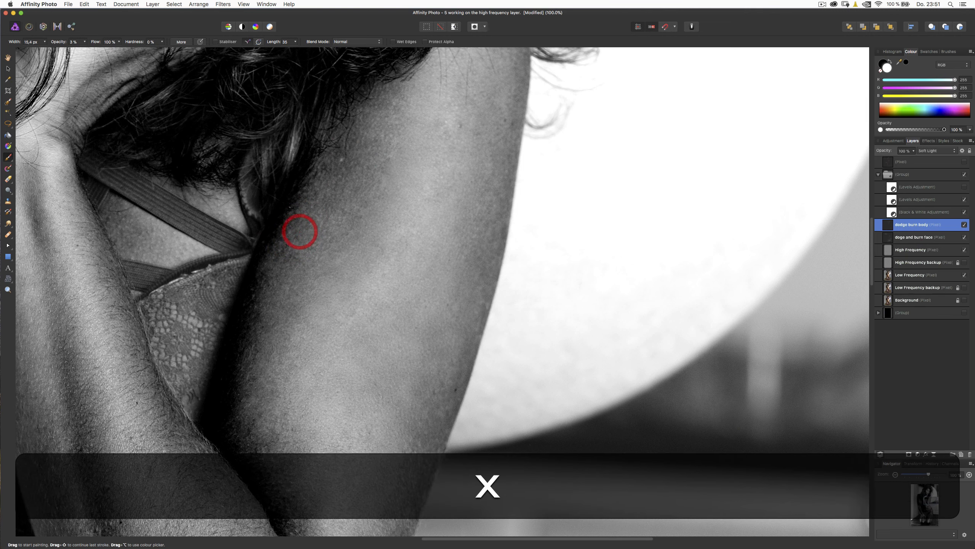
click(339, 211)
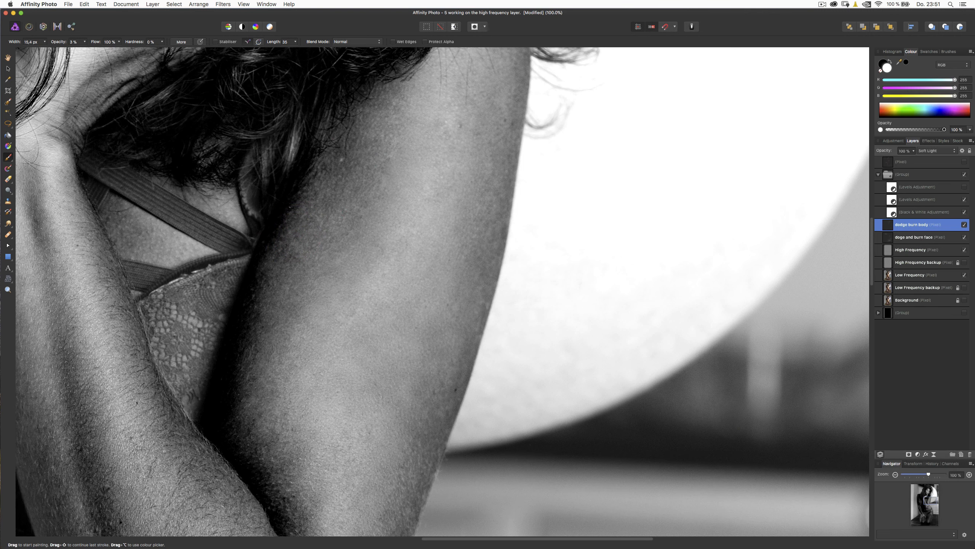
click(349, 235)
- Dodge the dark spots along the outer edge of the upper arm, from below the shoulder towards the elbow
click(492, 187)
drag(492, 187, 501, 233)
click(485, 313)
click(474, 339)
drag(460, 377, 456, 393)
click(403, 489)
- Examine the face, the forearm and the upper arm for remaining uneven patches
key(space)
drag(348, 205, 539, 350)
drag(389, 221, 436, 430)
drag(489, 207, 290, 450)
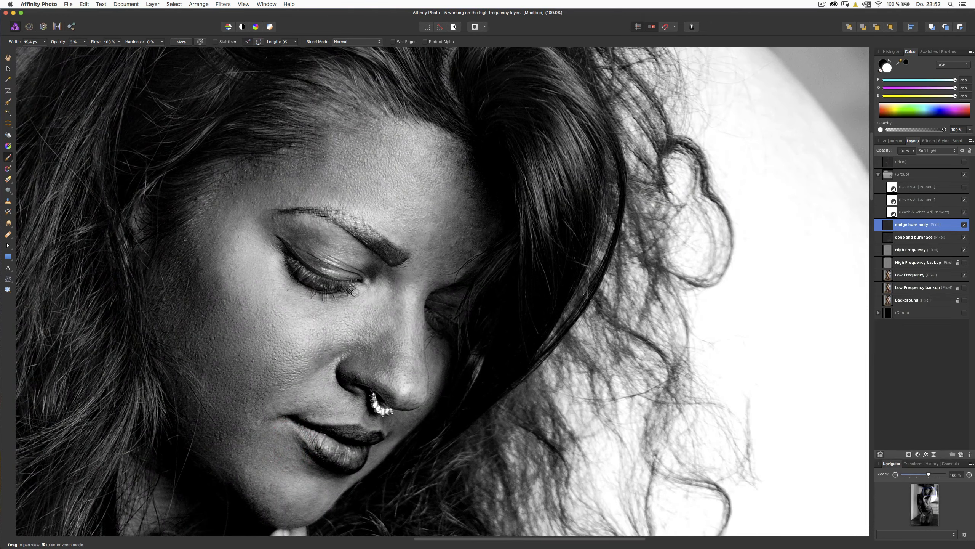
key(space)
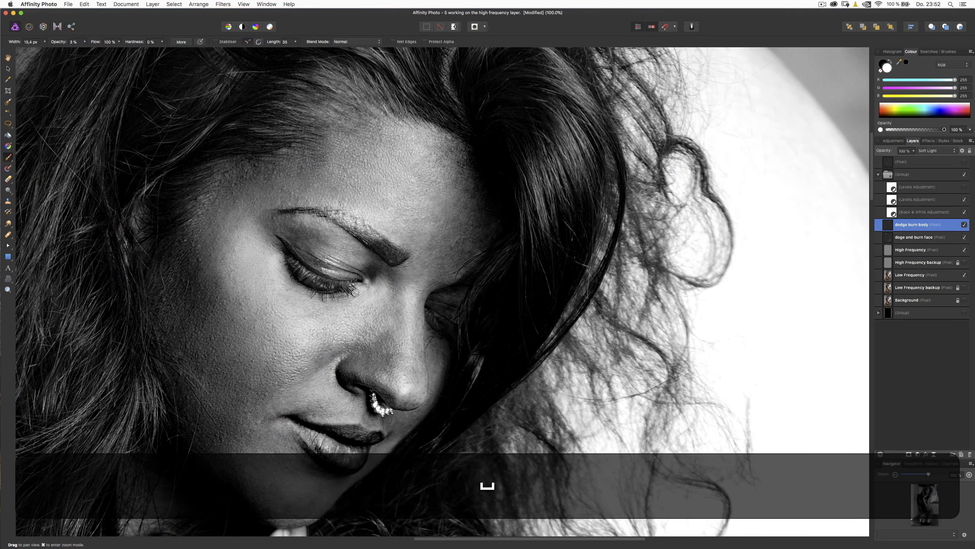
drag(293, 444, 286, 104)
drag(324, 410, 476, 172)
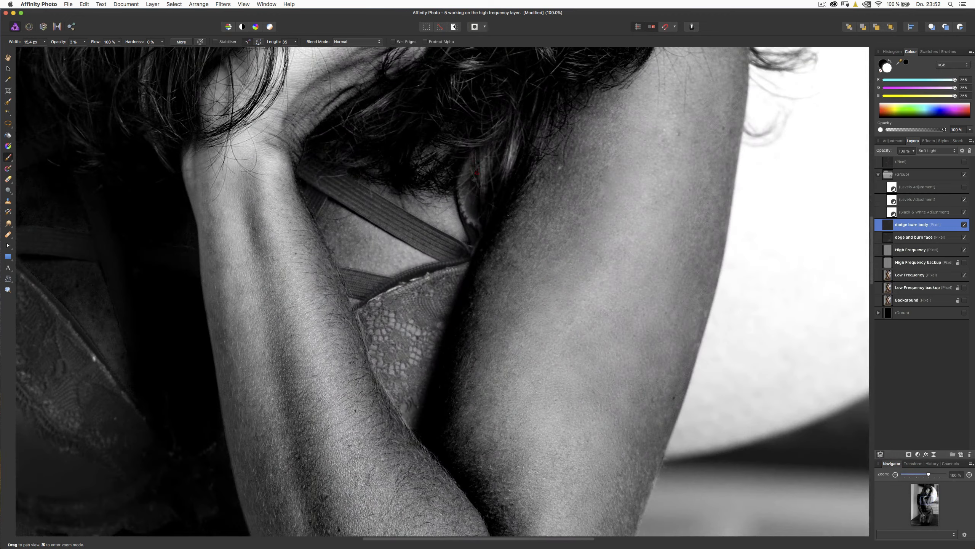
drag(525, 403, 449, 300)
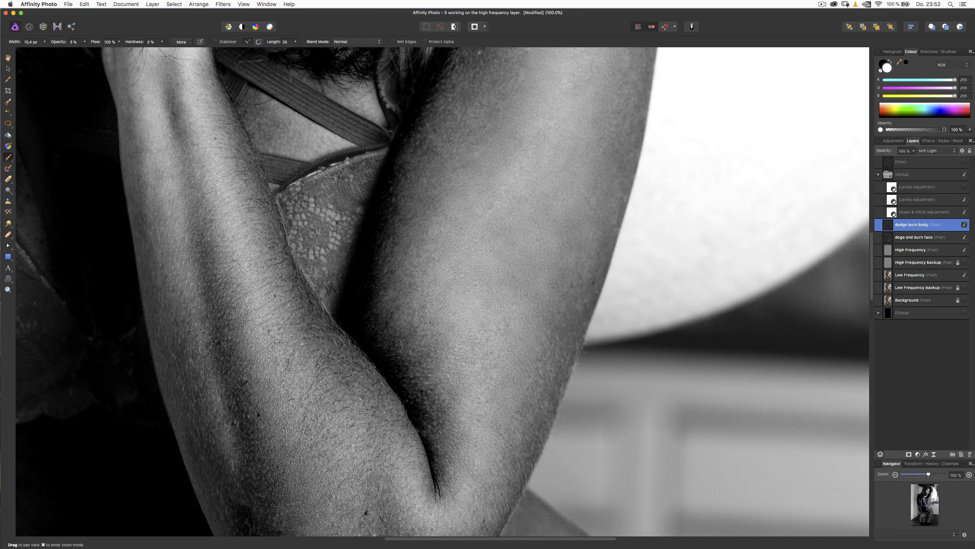
drag(462, 274, 446, 339)
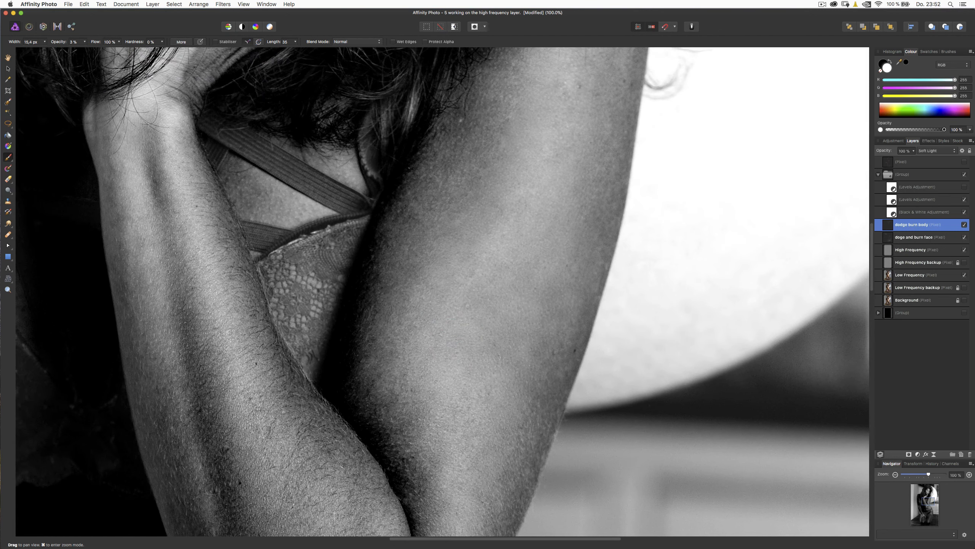